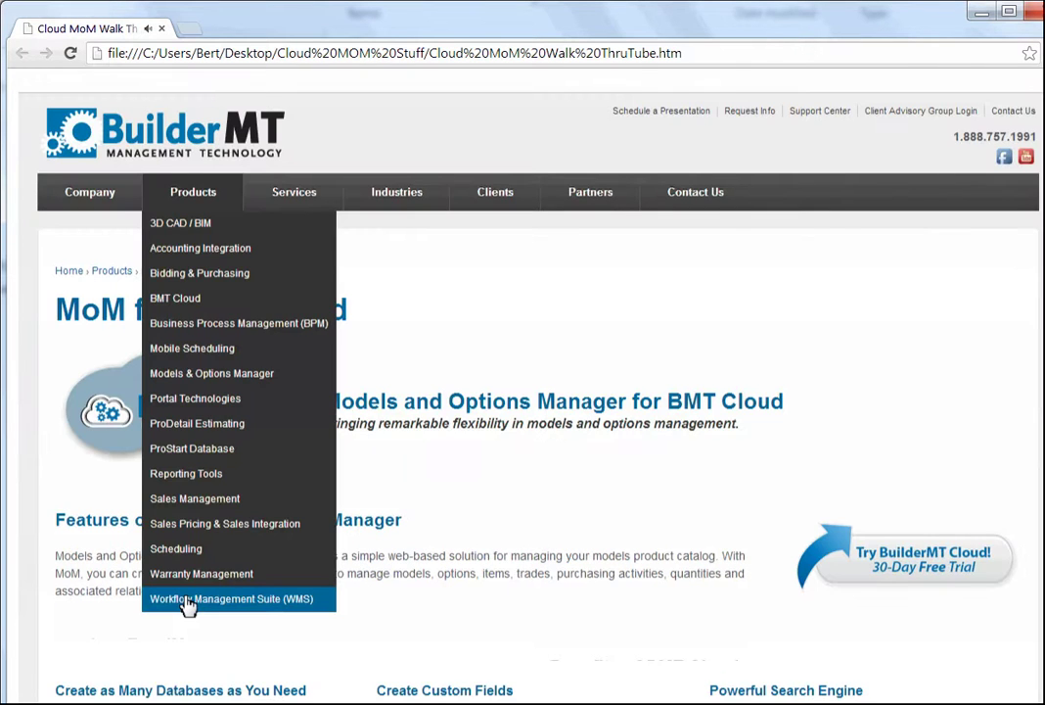
Highlight the Databases, Custom Fields and Search Engine feature headings, then open the 30-day trial site.
left_click(188, 599)
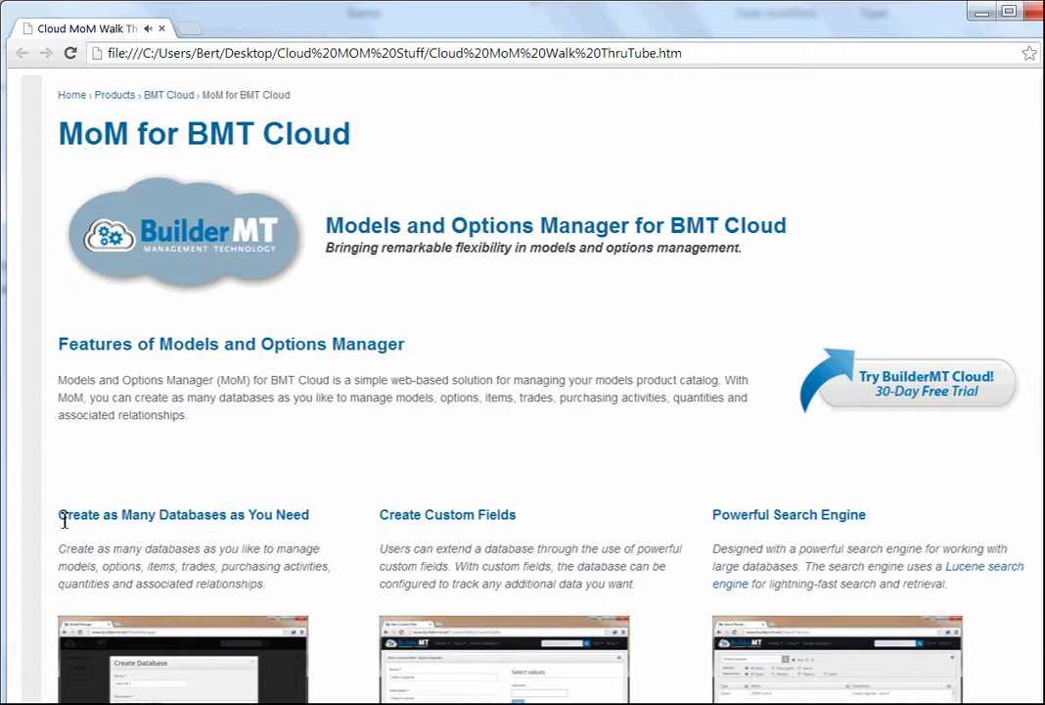
left_click_drag(58, 515, 319, 517)
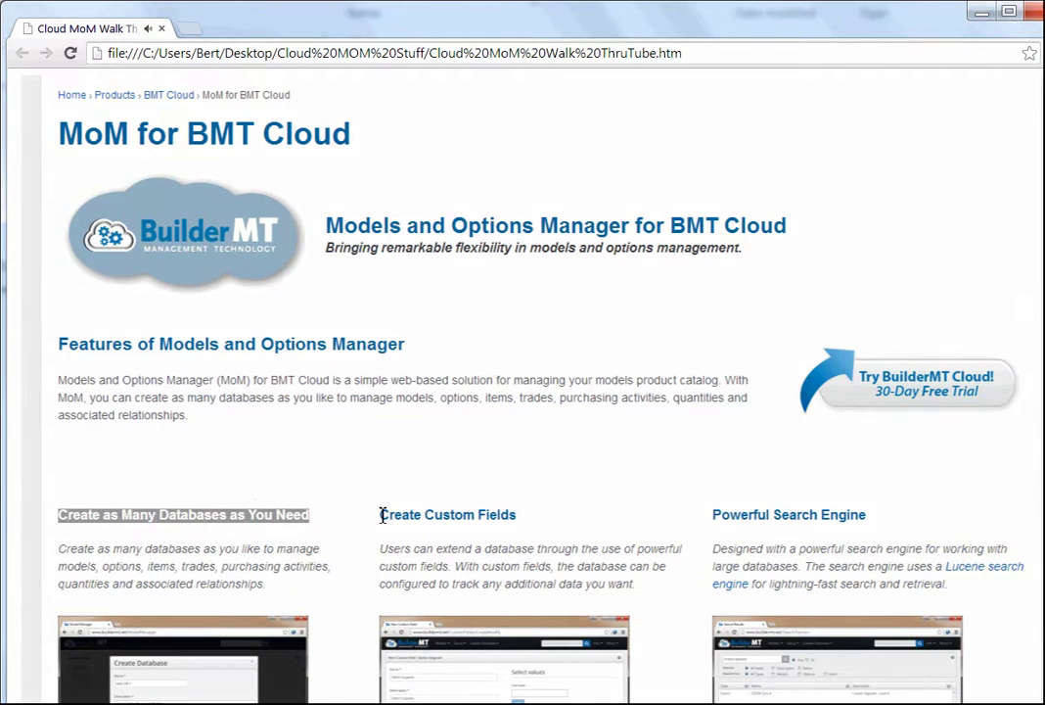
left_click_drag(381, 515, 523, 517)
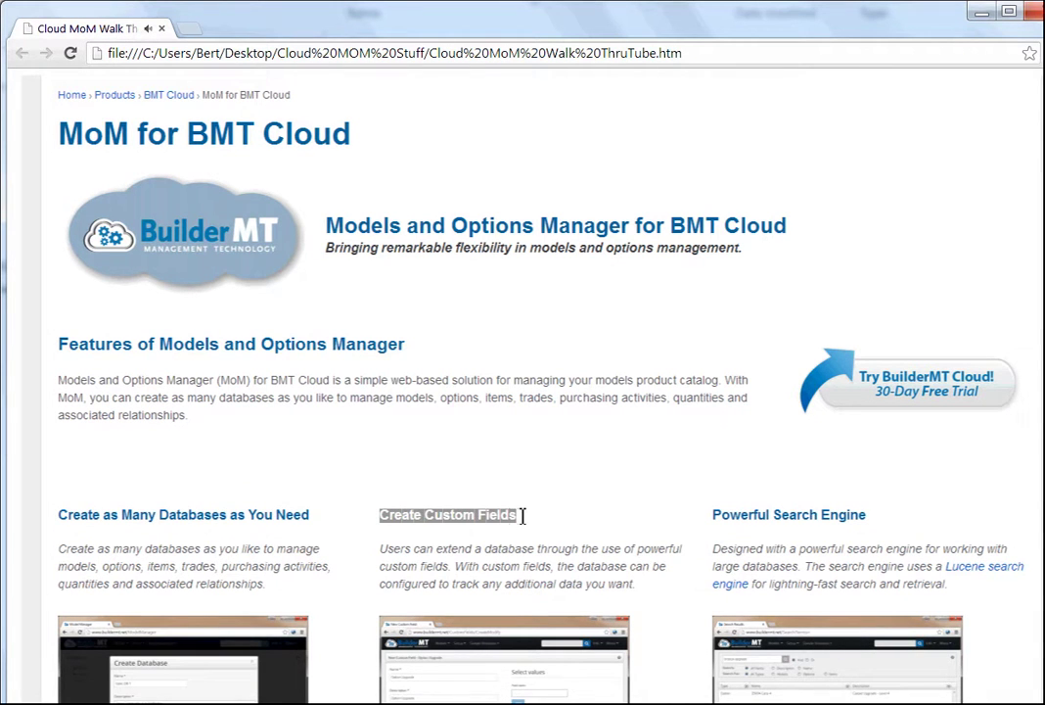
left_click(715, 516)
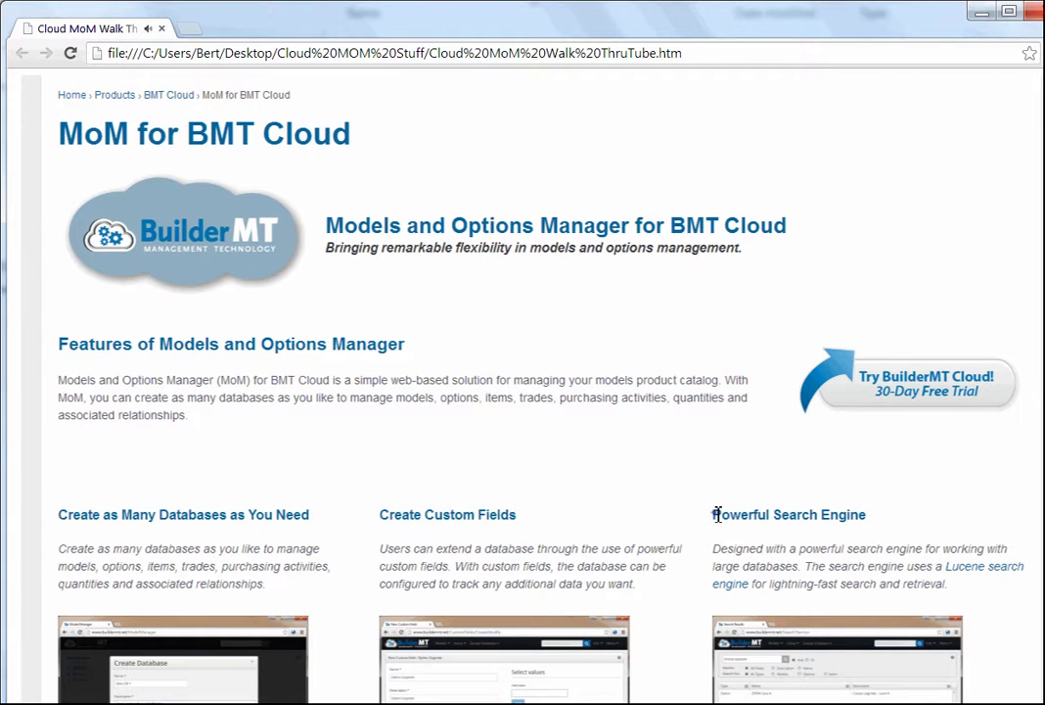
left_click_drag(715, 516, 867, 515)
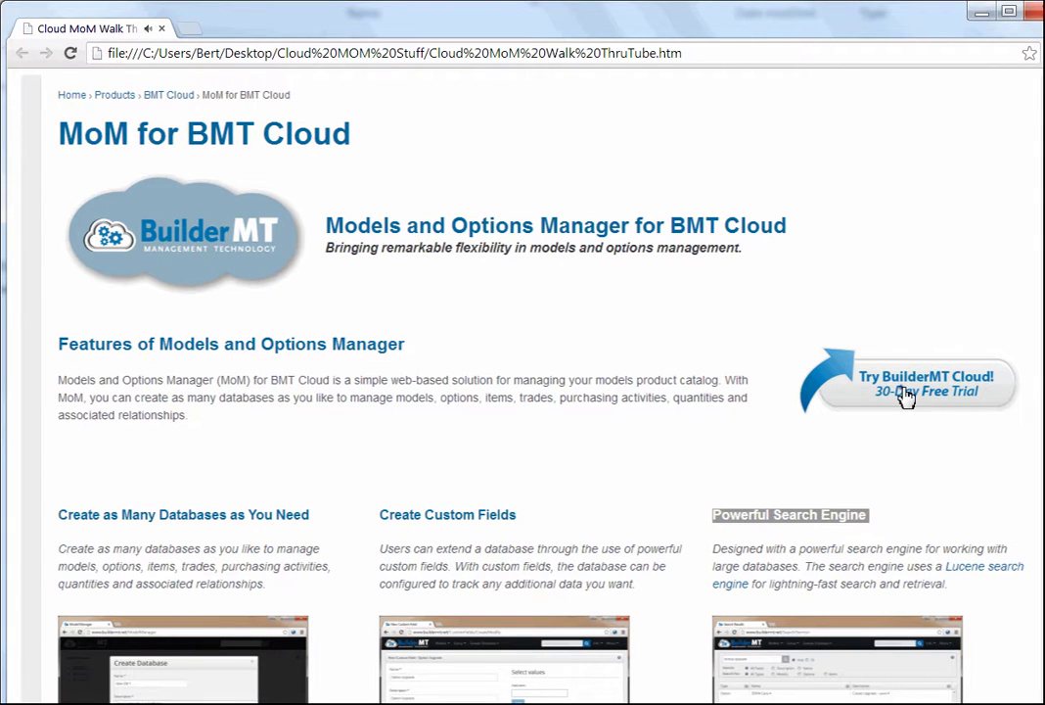
left_click(907, 397)
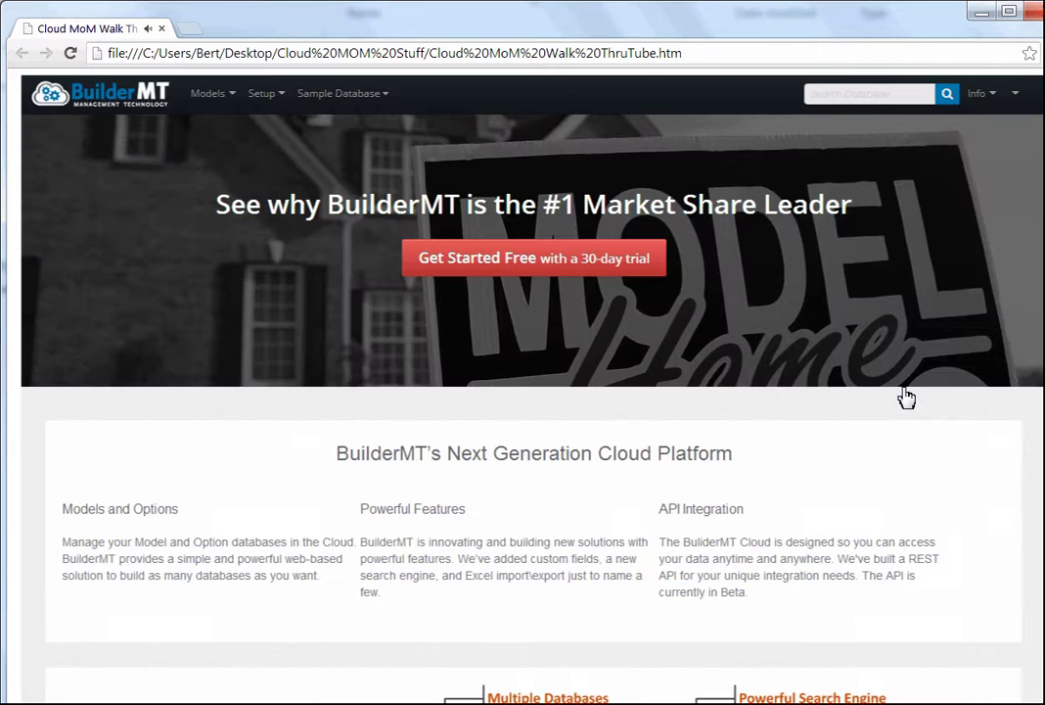
Start the free trial and expand model 1888 - Asbury Ranch Plan and its Elevation "B" option.
left_click(496, 275)
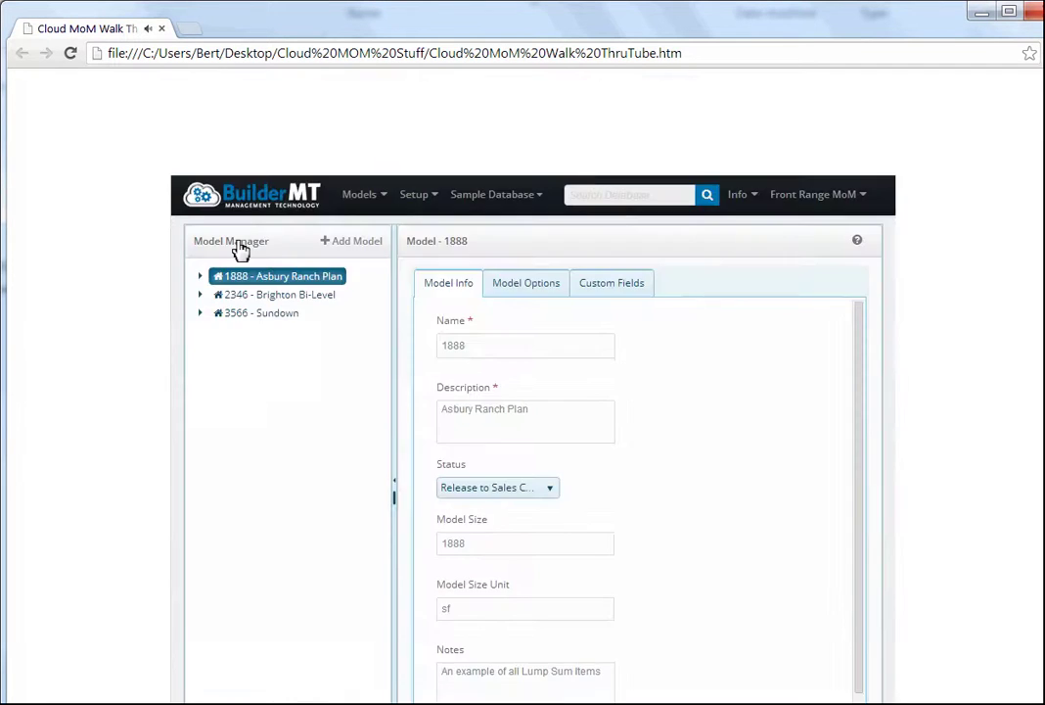
left_click(202, 277)
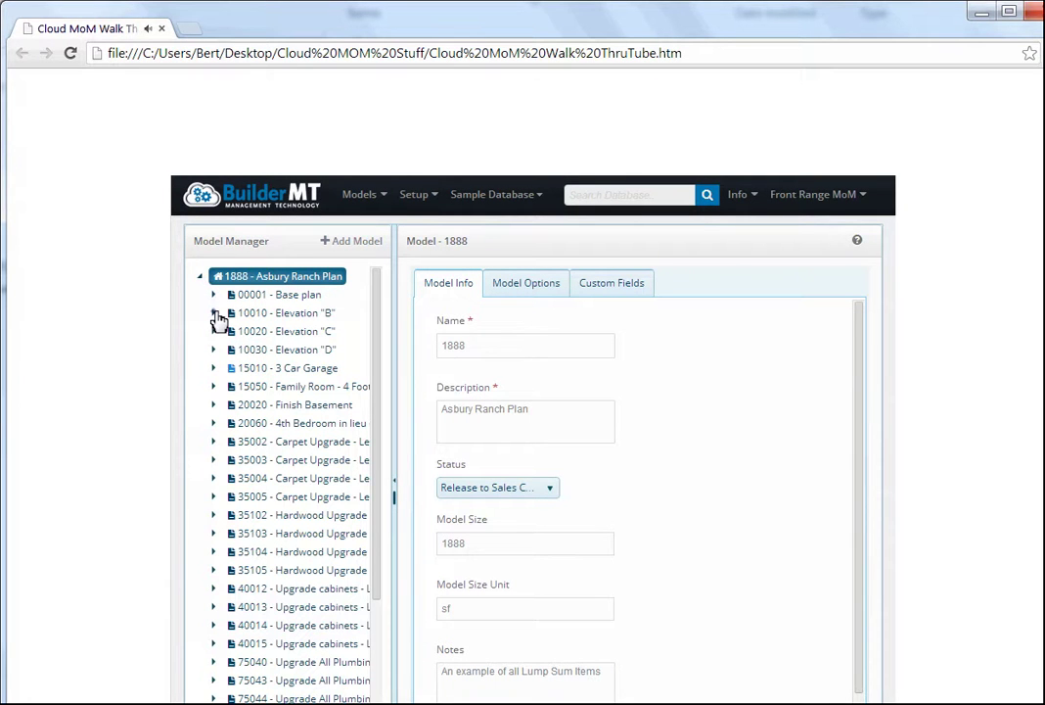
left_click(214, 313)
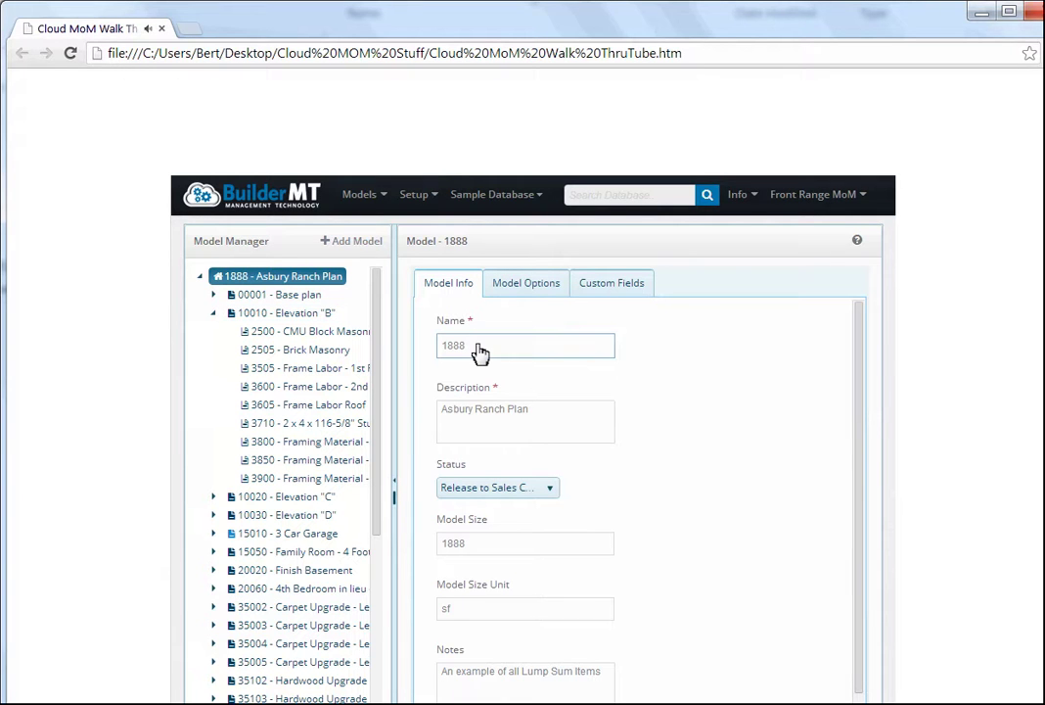
Review model 1888's Model Options and Custom Fields tabs, cancelling the Add Options window unchanged.
left_click(519, 292)
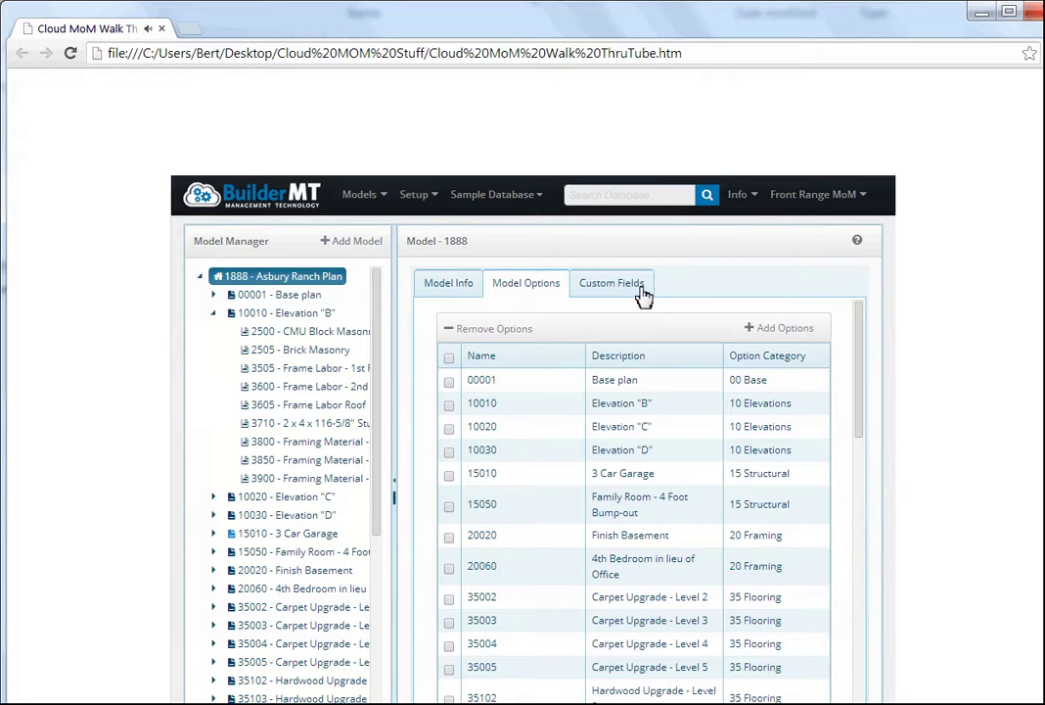
left_click(756, 330)
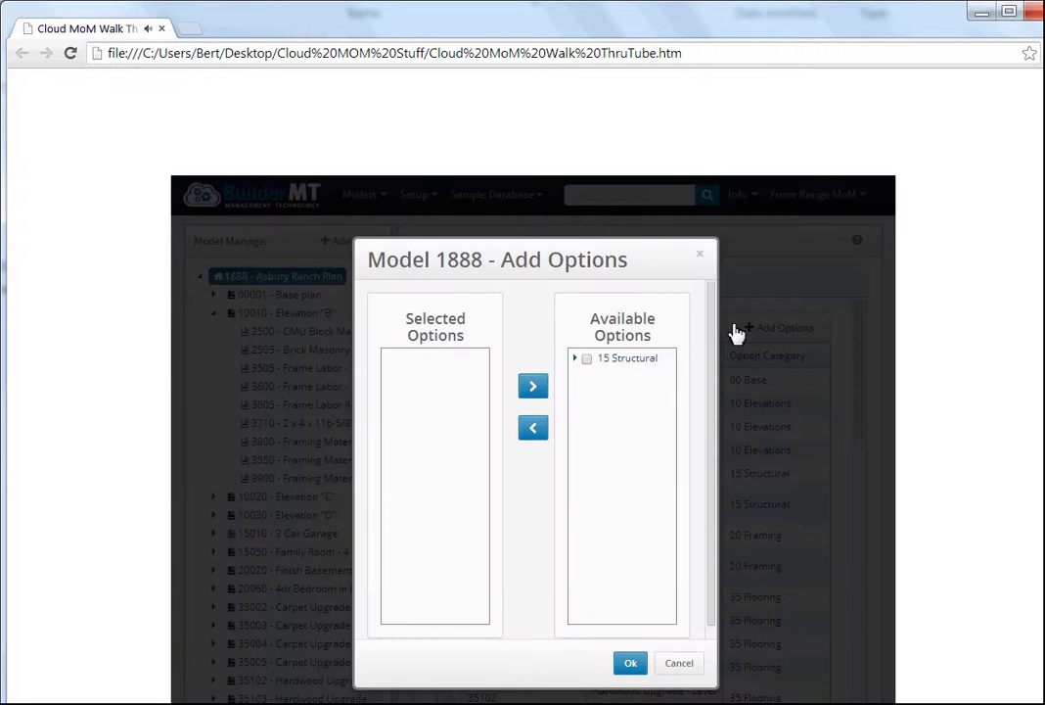
left_click(631, 666)
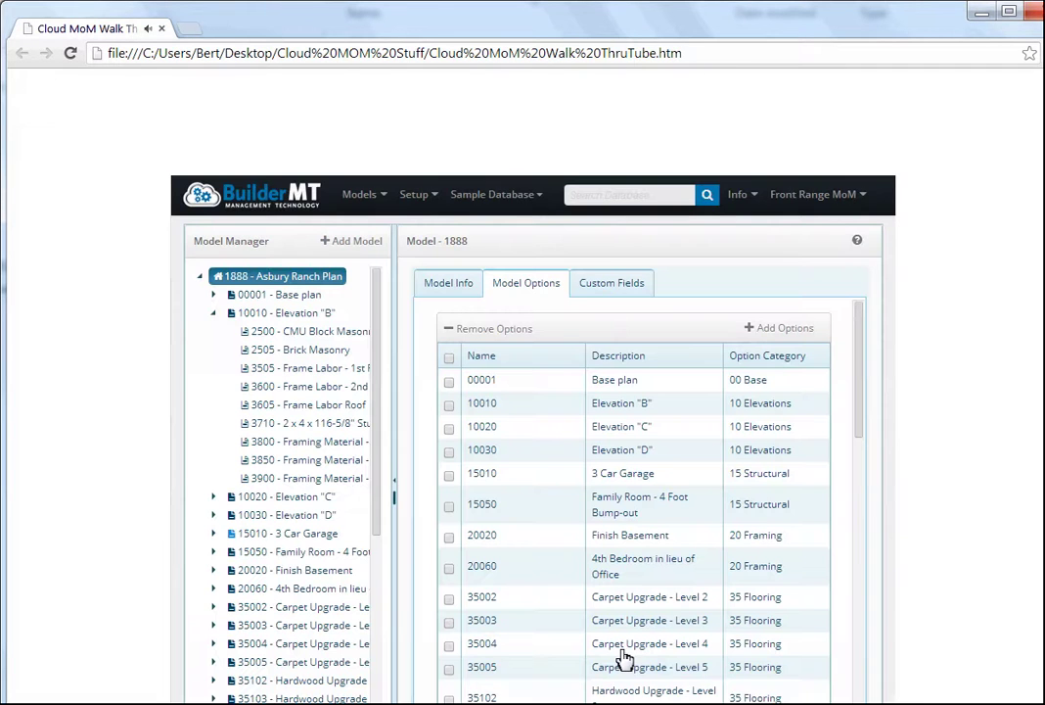
left_click(610, 290)
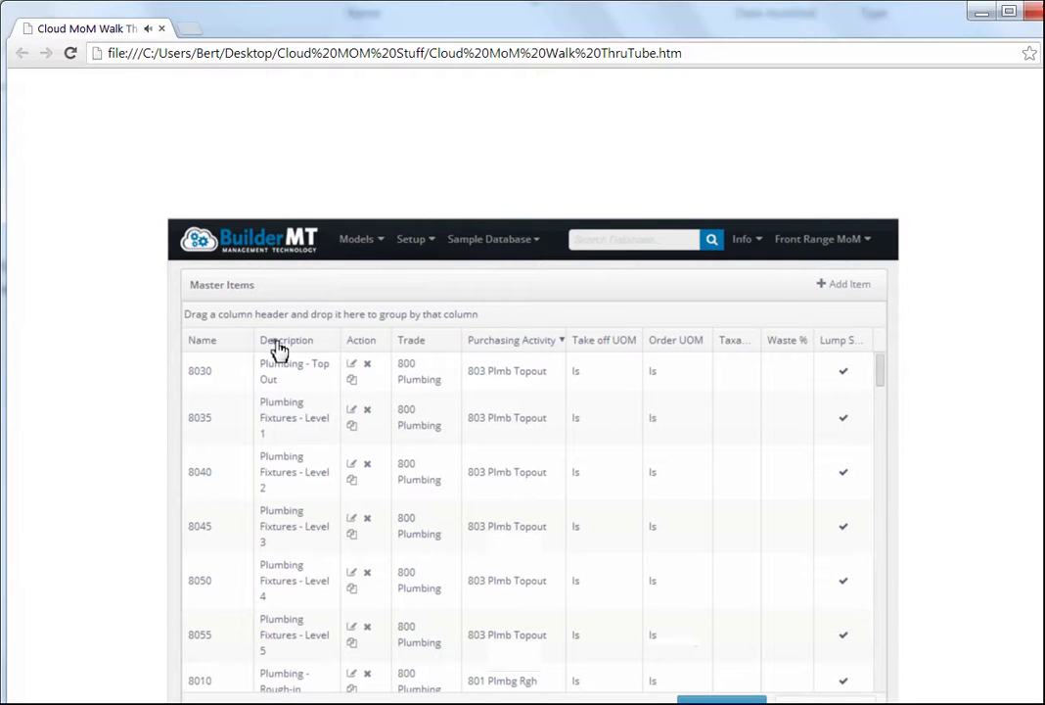
Drag the Description and then Trade column headers into the grid's group-by bar.
left_click_drag(280, 349, 256, 315)
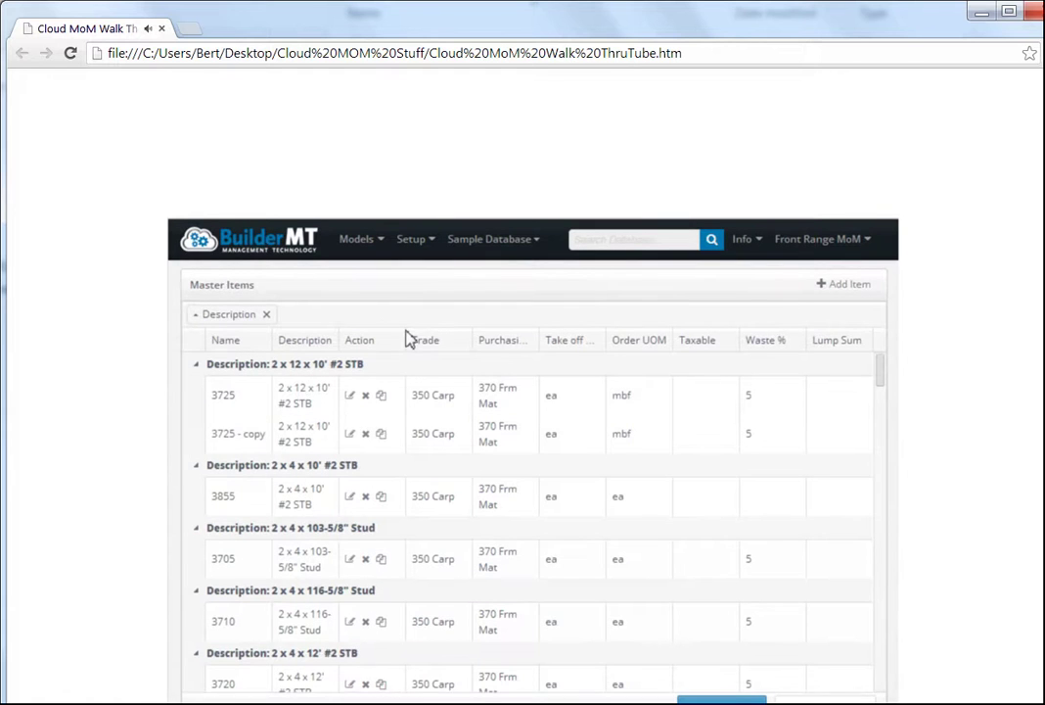
left_click_drag(409, 337, 311, 321)
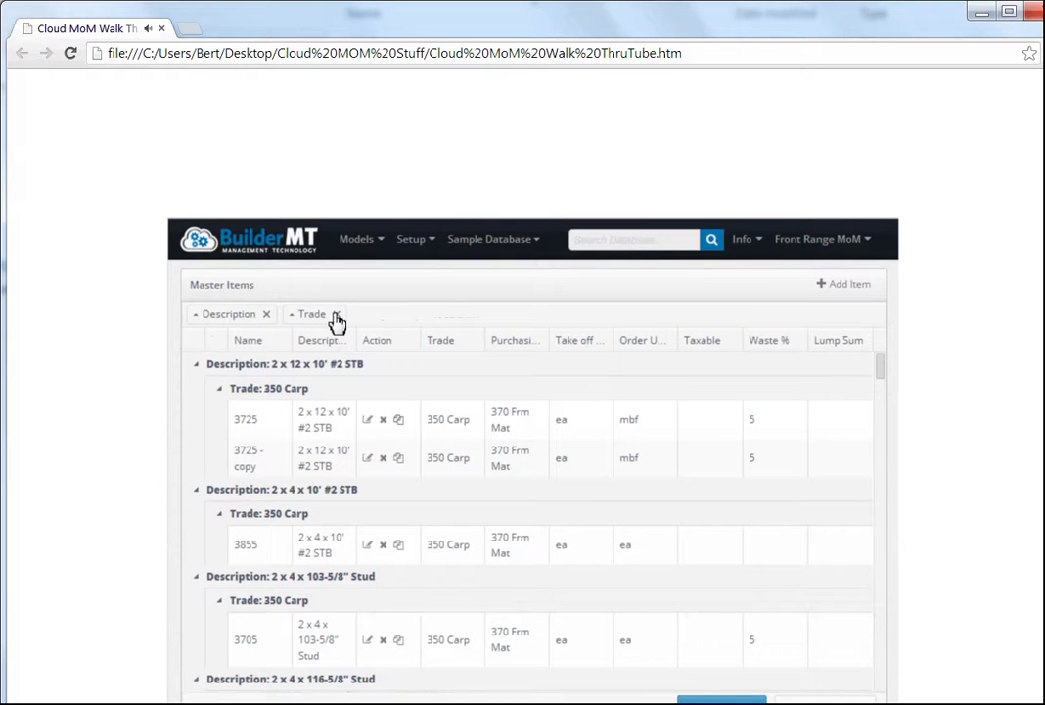
Copy item 3725, resolve the duplicate-name error, and save the copy as 3722 - copy.
left_click(398, 421)
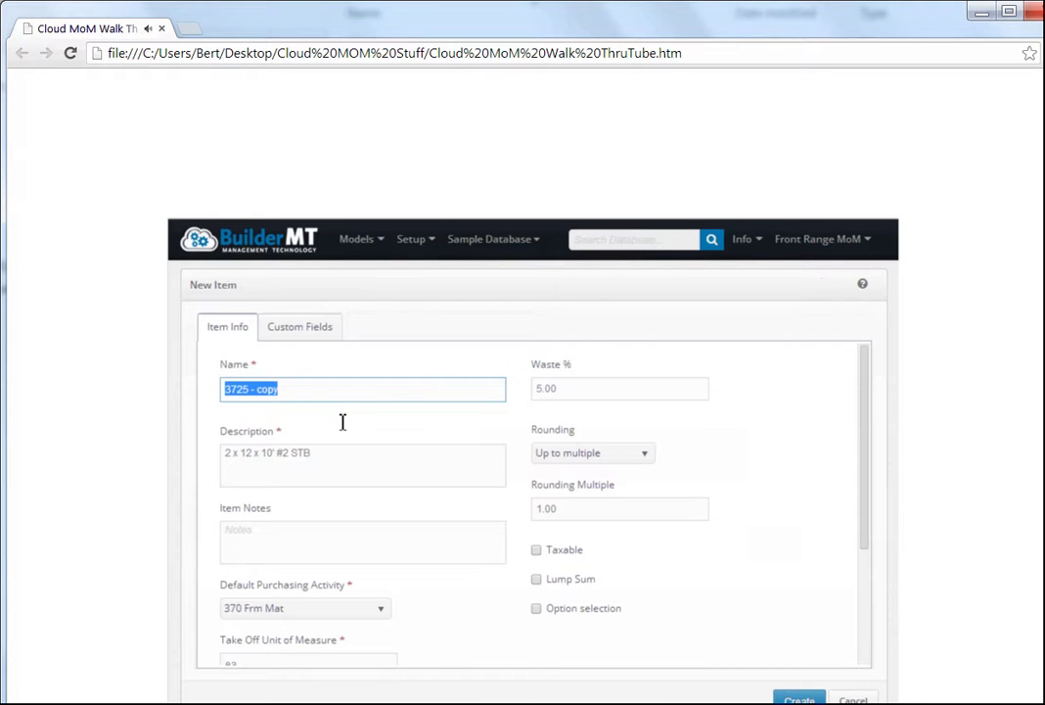
left_click(253, 453)
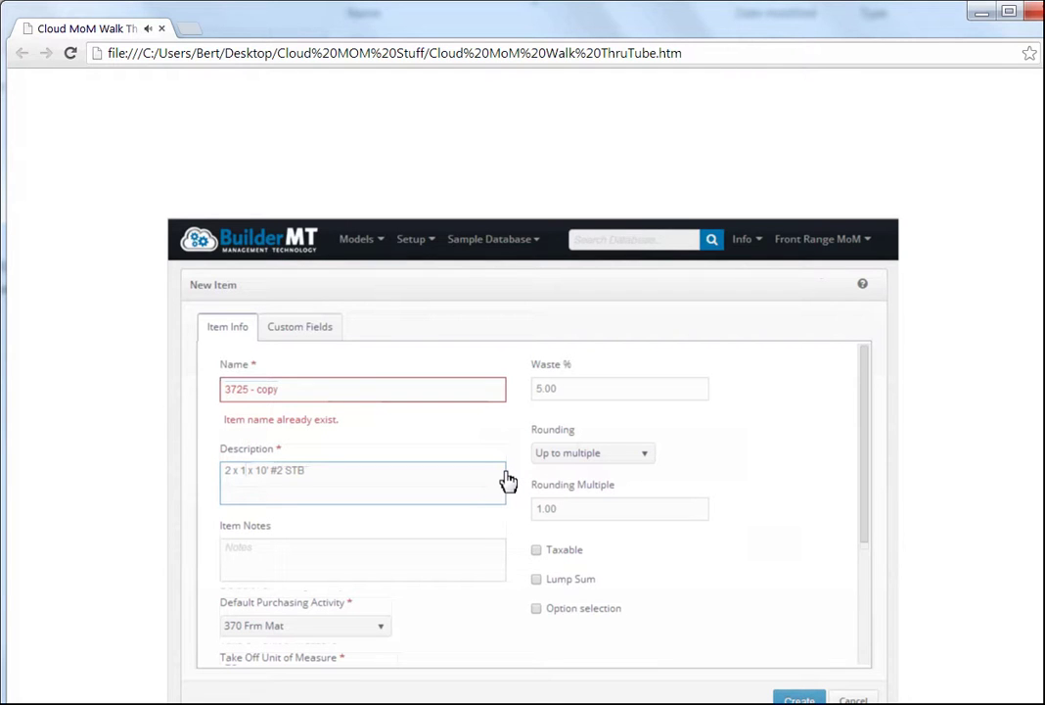
left_click(801, 697)
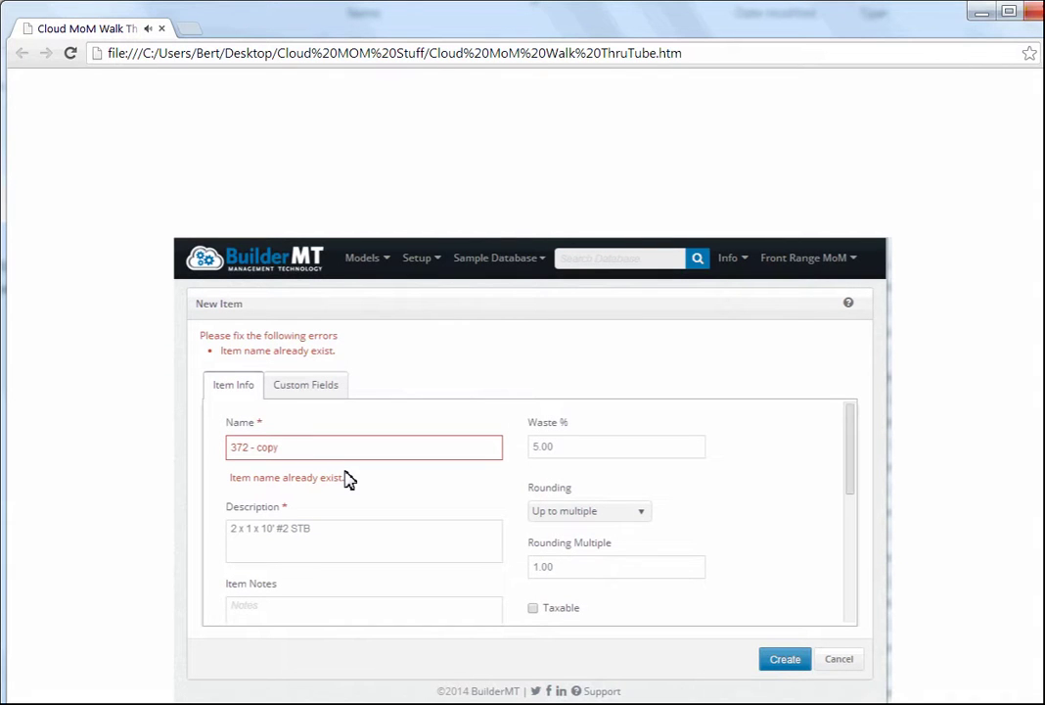
mouse_move(348, 479)
left_mouse_down()
mouse_move(273, 485)
mouse_move(247, 470)
left_mouse_up()
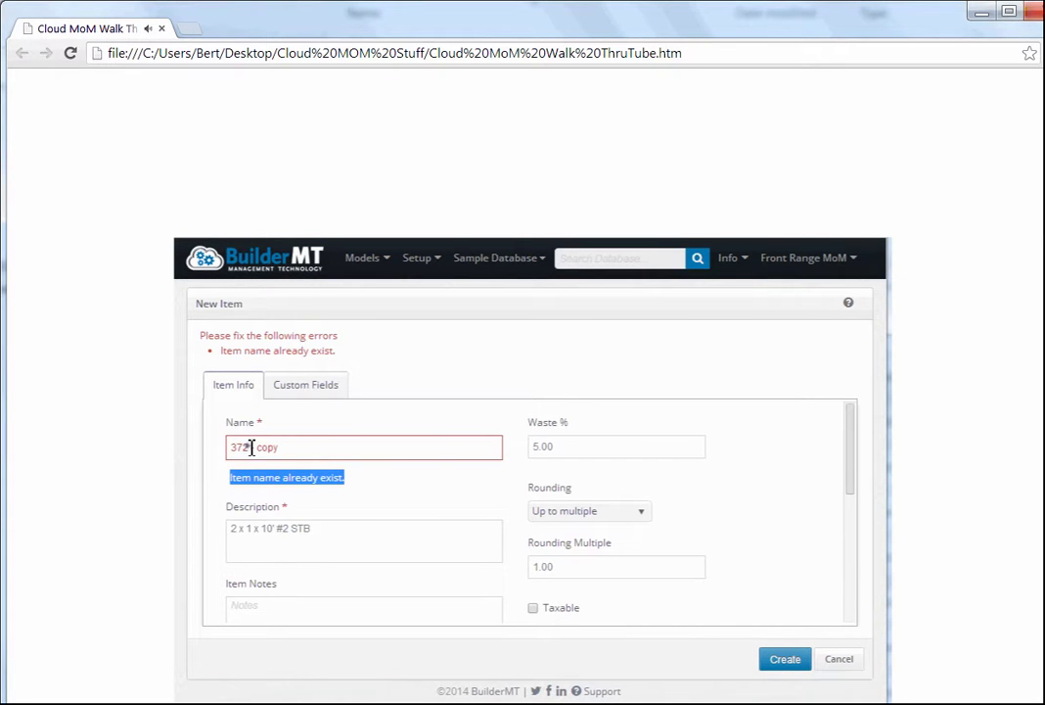
left_click(251, 447)
type("2 -")
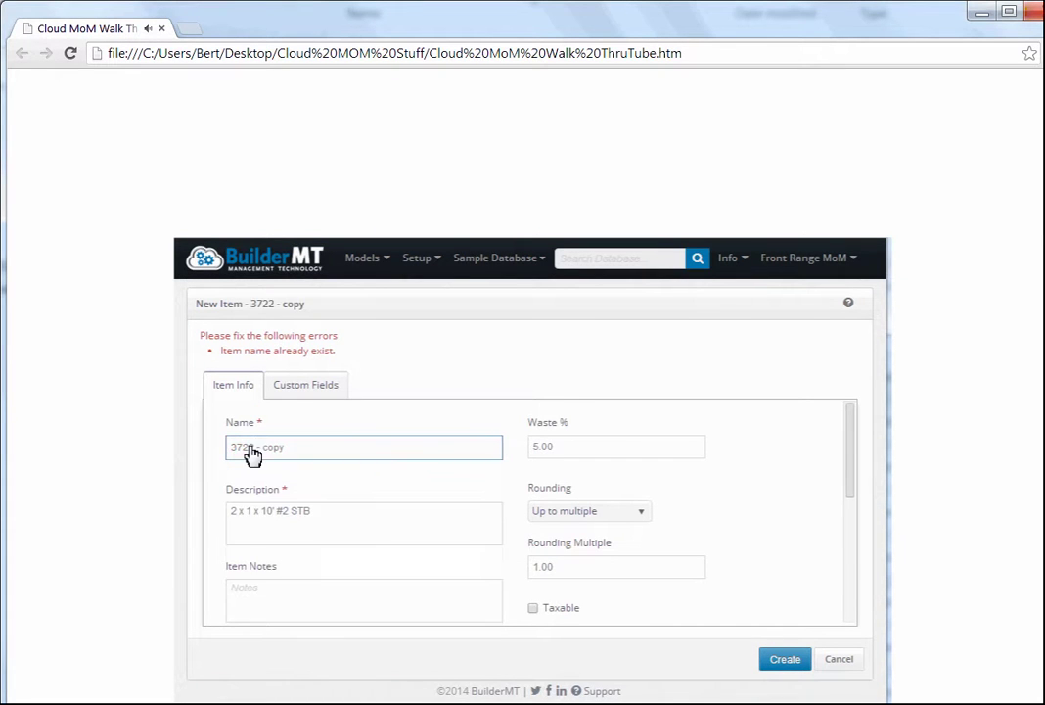
left_click(778, 661)
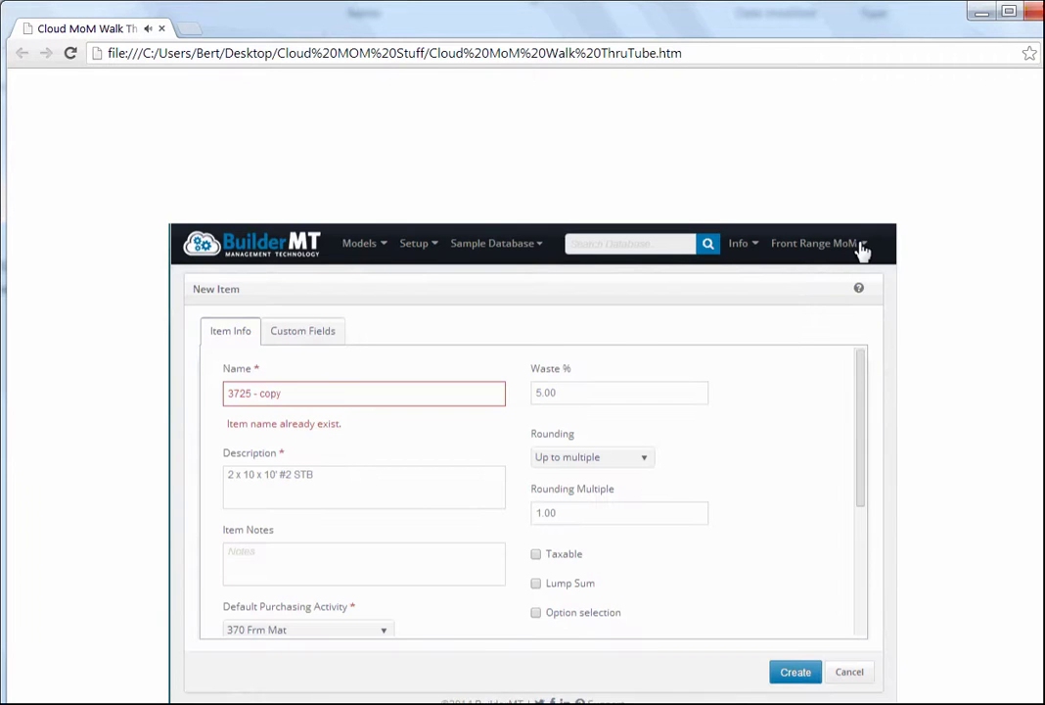
Change the interface theme from Silver to Black in the account settings.
left_click(862, 247)
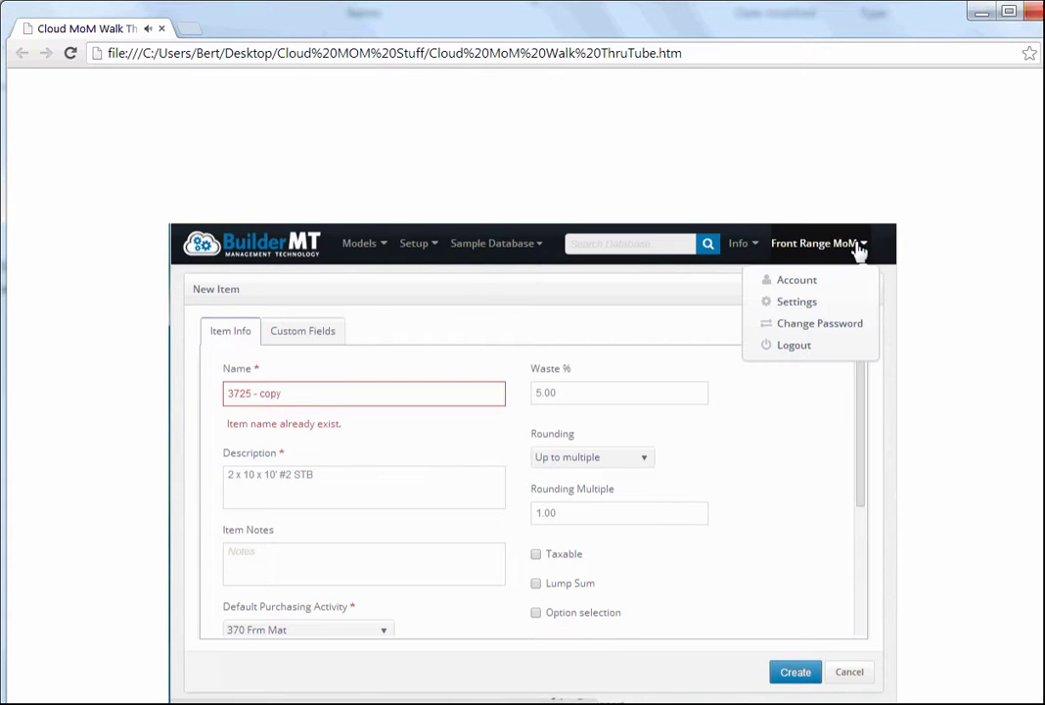
left_click(796, 302)
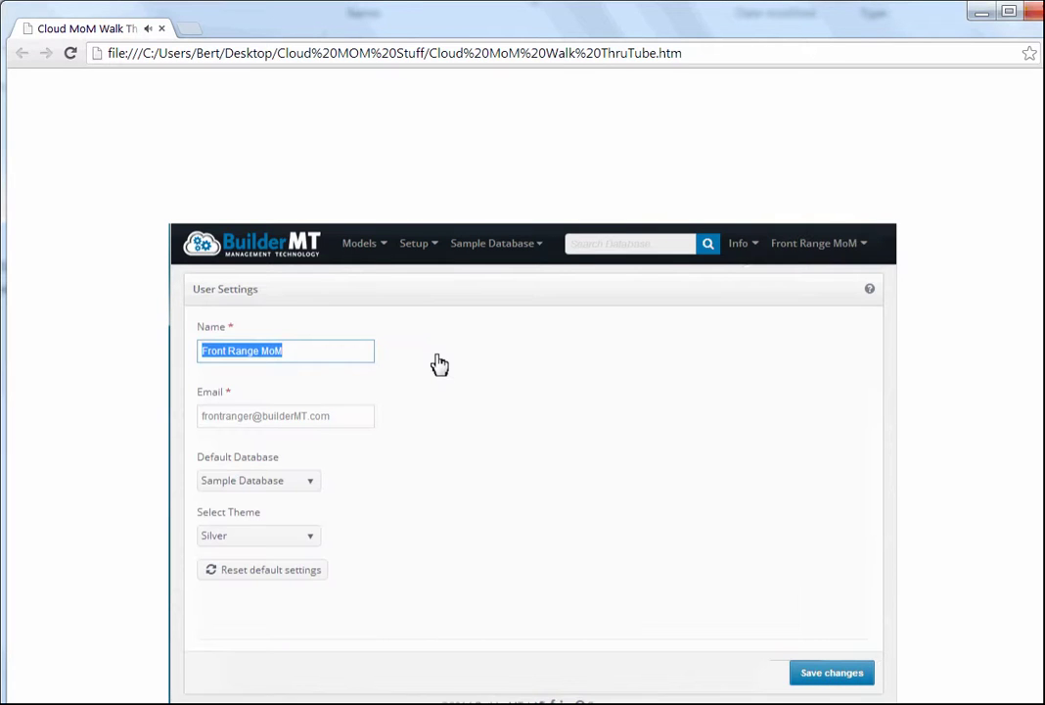
left_click(311, 545)
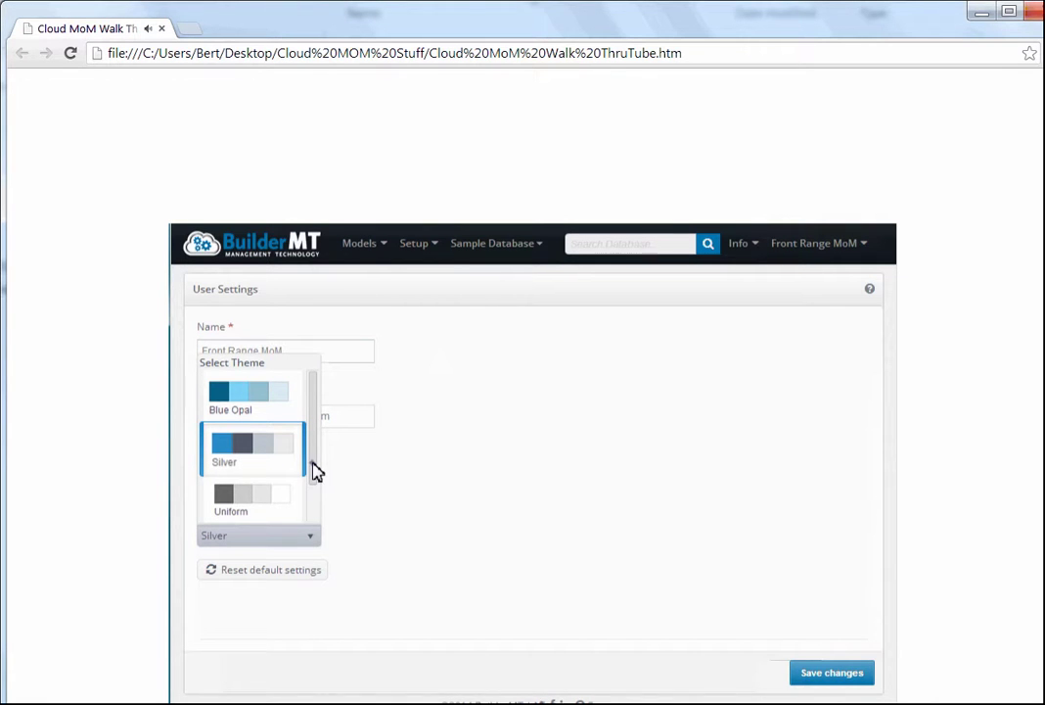
scroll(316, 472, "down", 1)
left_click(254, 503)
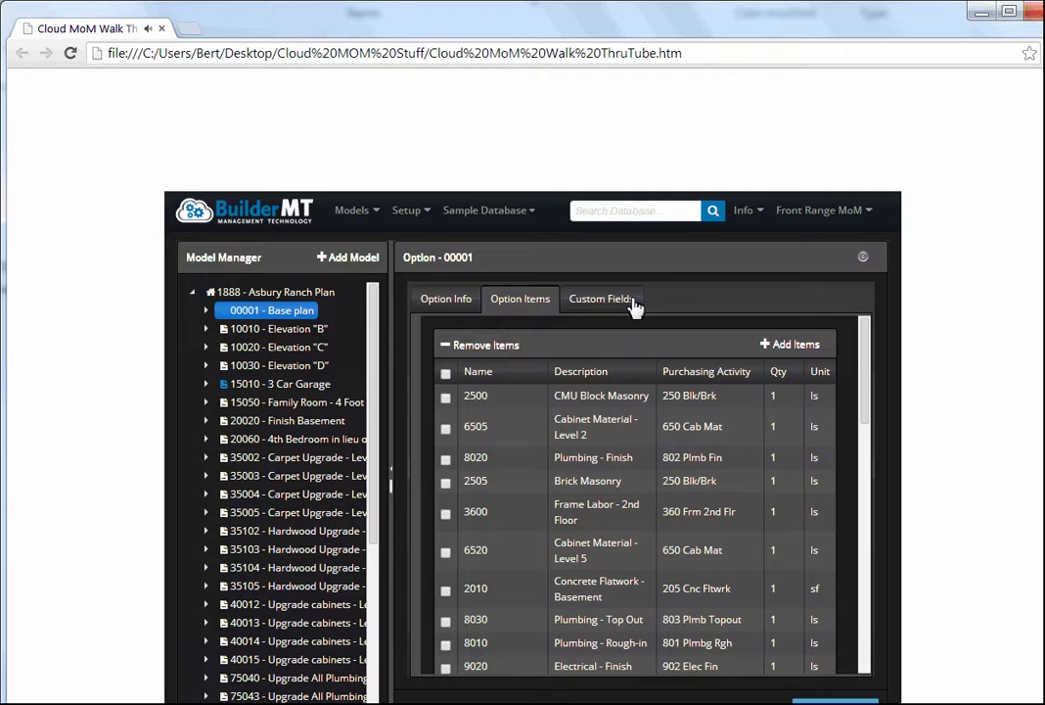
Move all 800 Plumbing items (8035-8055) into the Base plan option's selected items and confirm.
left_click(772, 348)
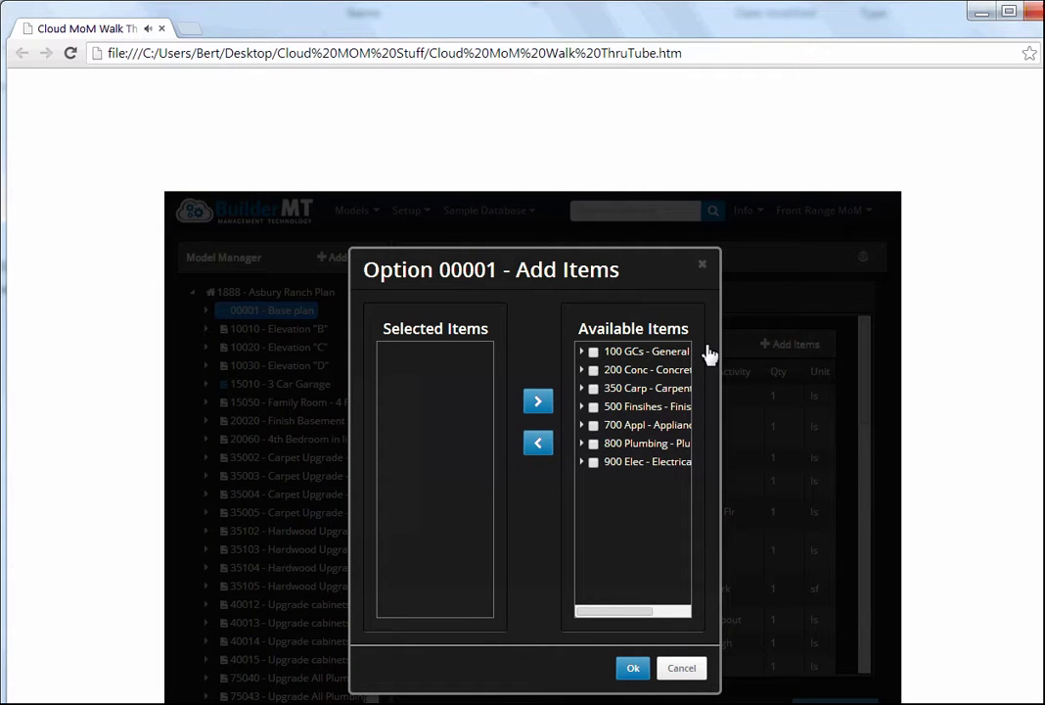
left_click(594, 443)
left_click(541, 446)
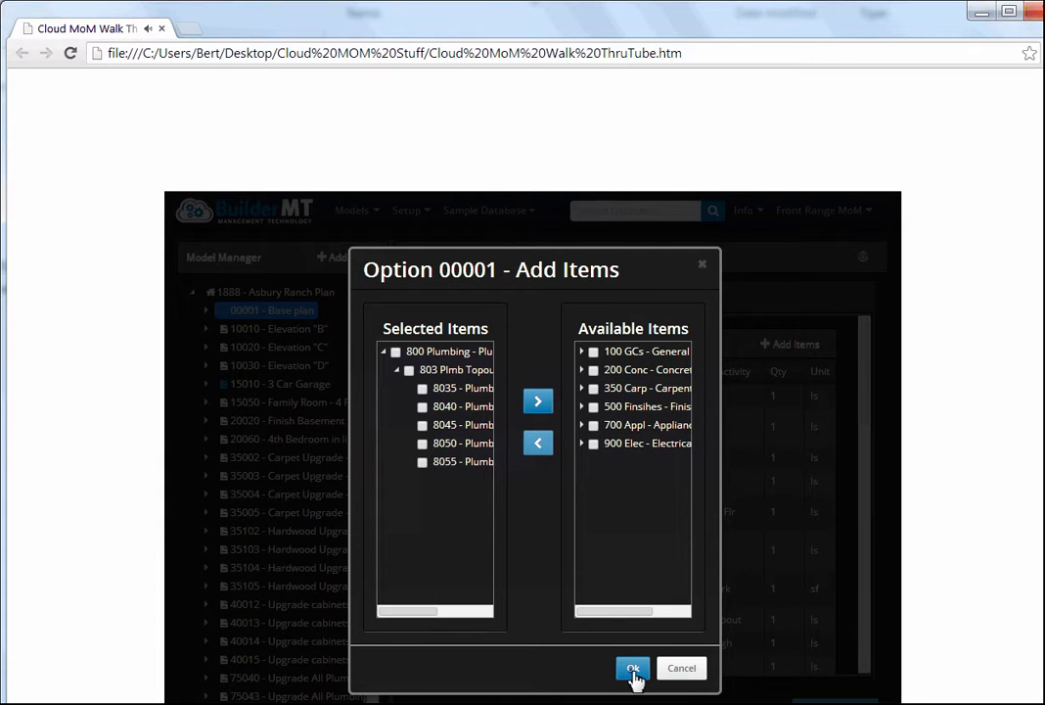
left_click(633, 669)
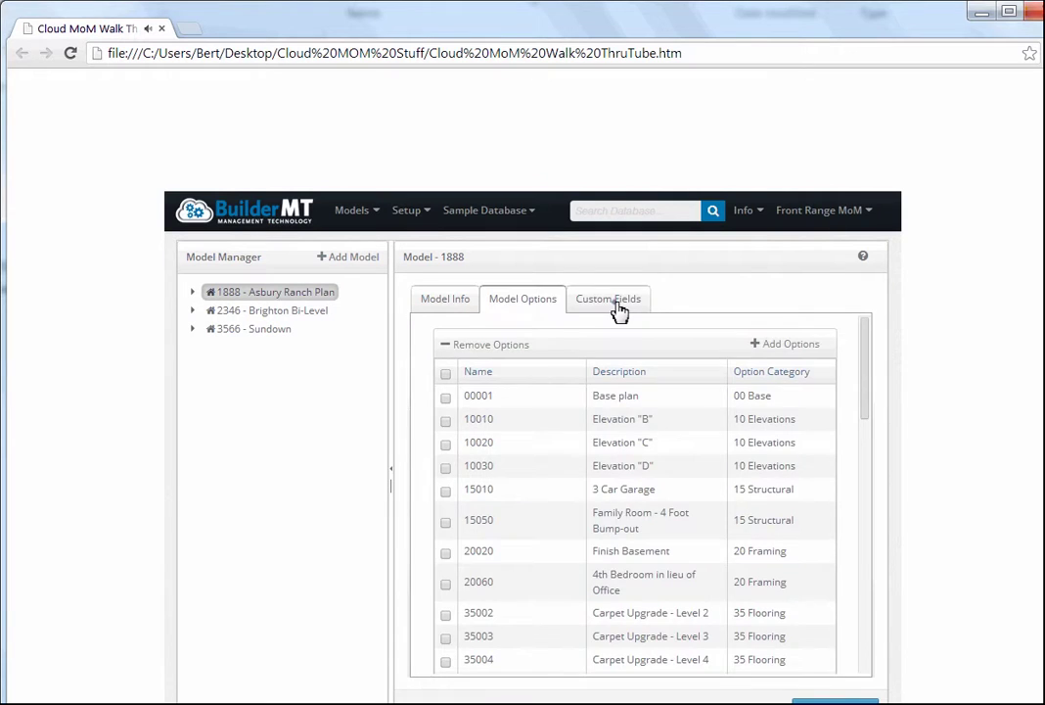
Open the Setup > Custom Fields list from model 1888's Custom Fields tab.
left_click(618, 310)
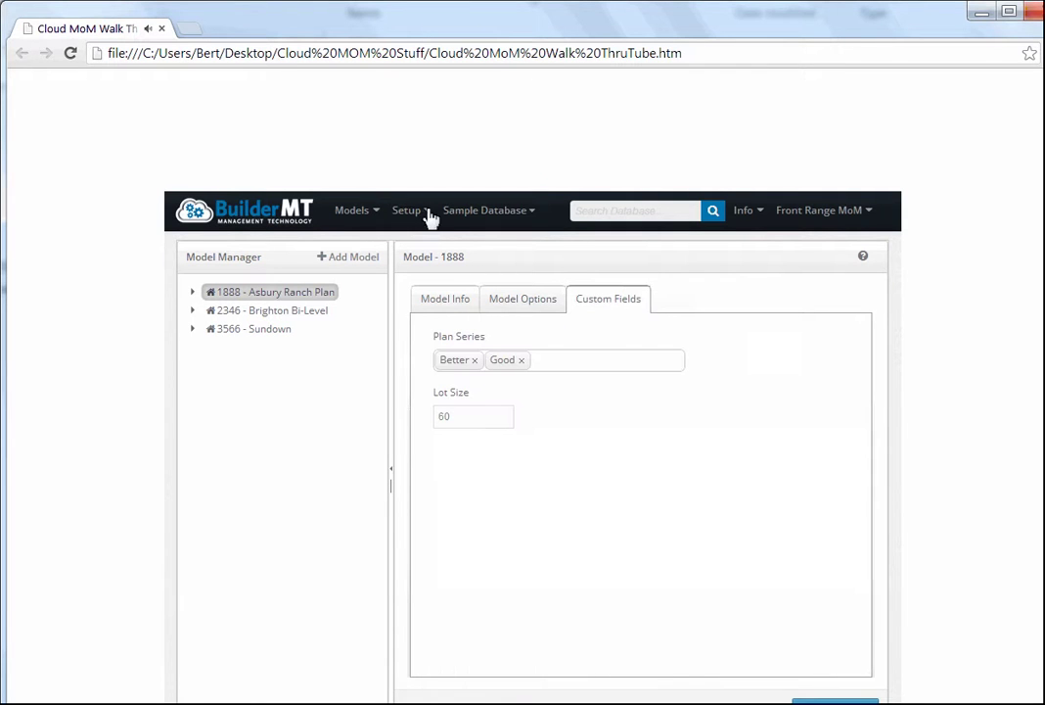
left_click(427, 213)
left_click(433, 253)
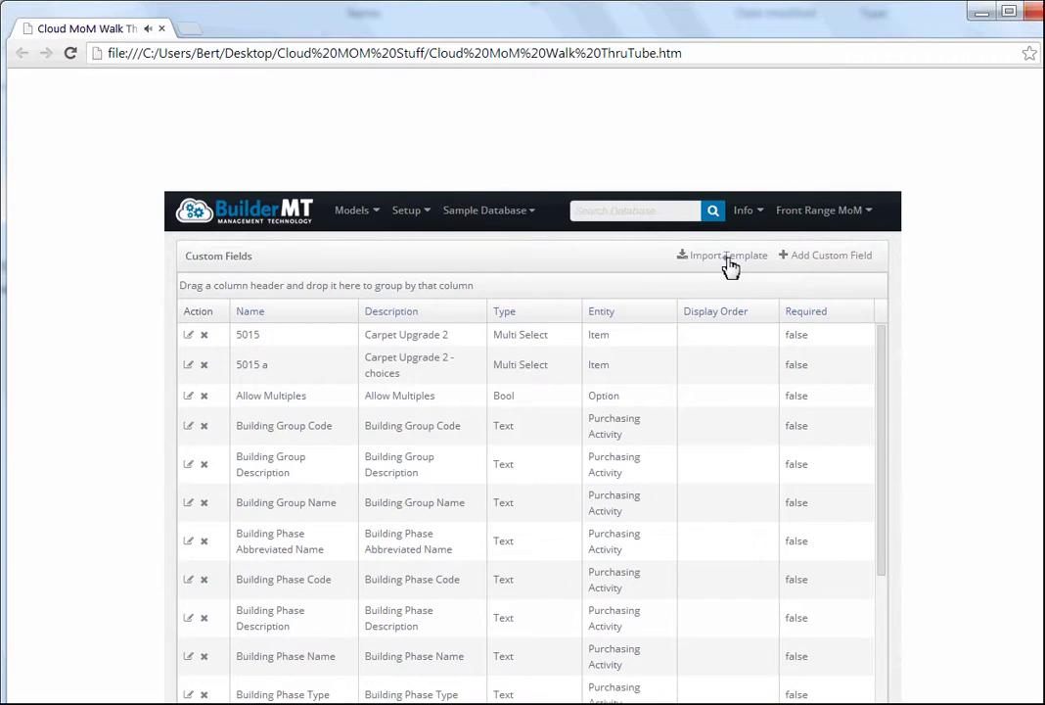
Browse the importable Sales Simplicity and Pipeline templates, then cancel the template import.
left_click(731, 258)
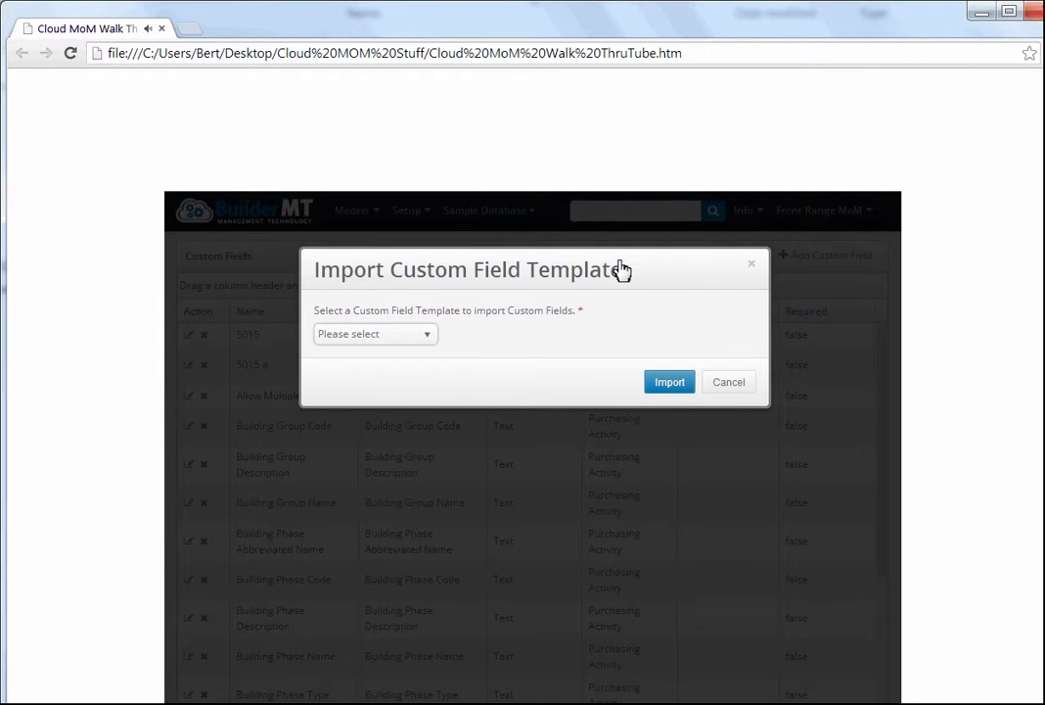
left_click(427, 336)
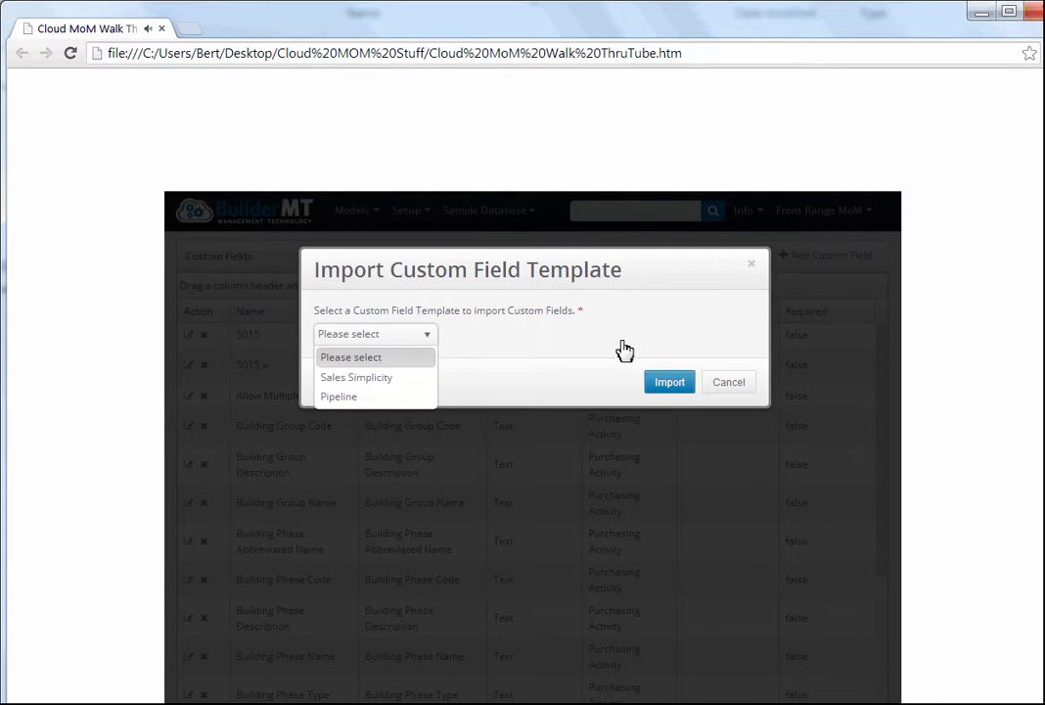
left_click(729, 387)
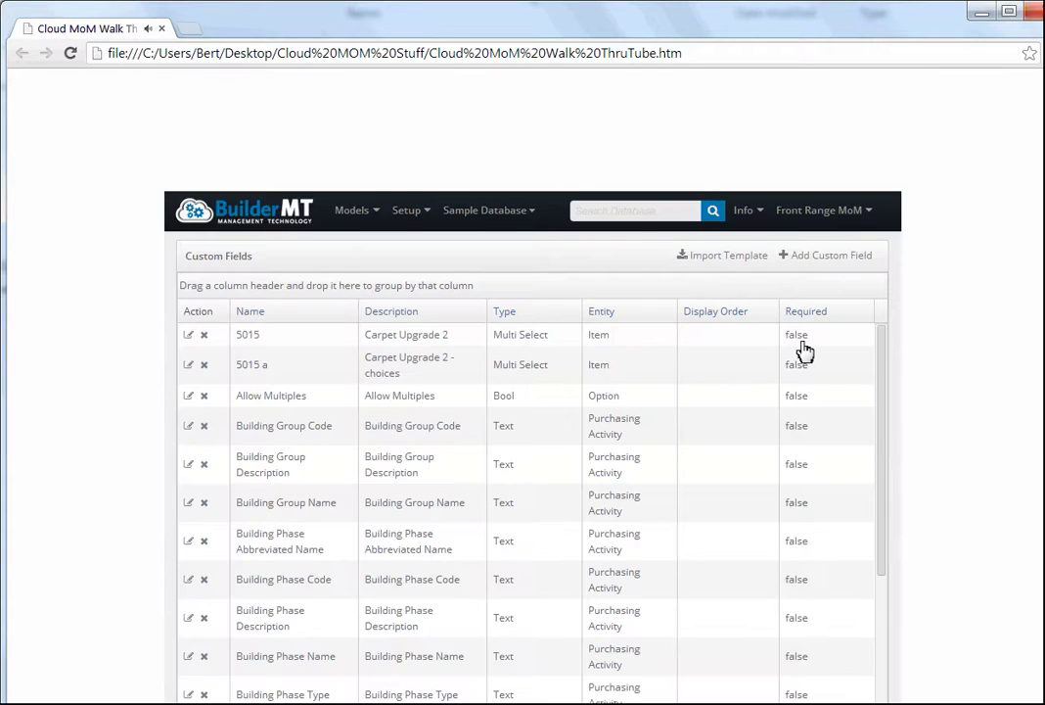
Start a new custom field and try the Bool, Date and Multi Select types.
left_click(823, 257)
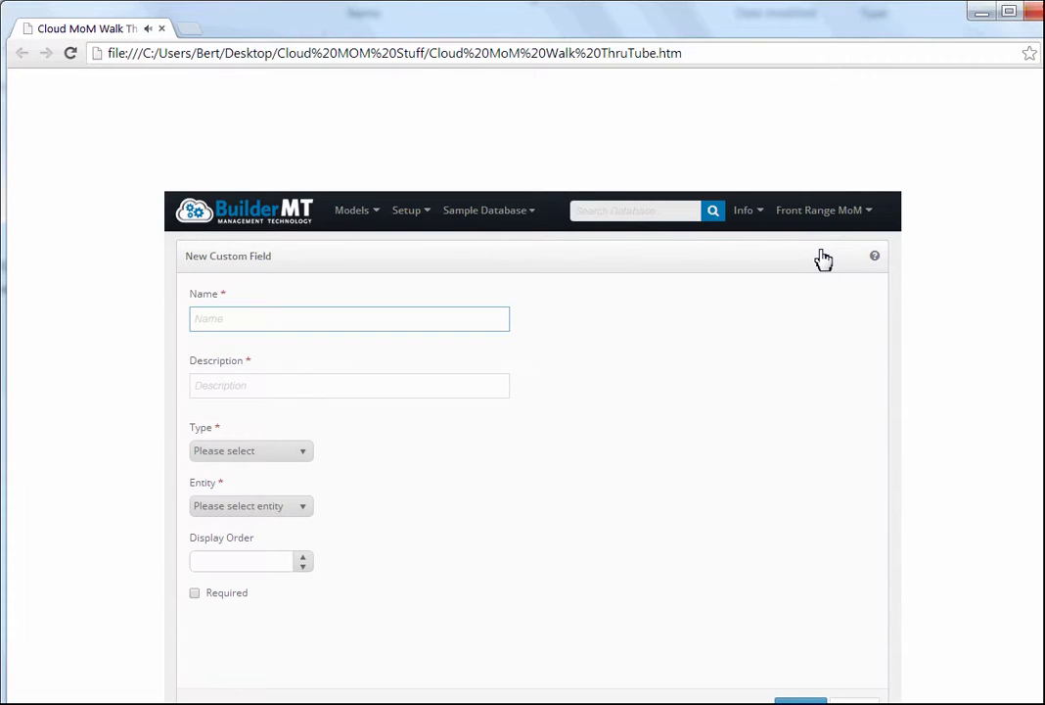
left_click(307, 458)
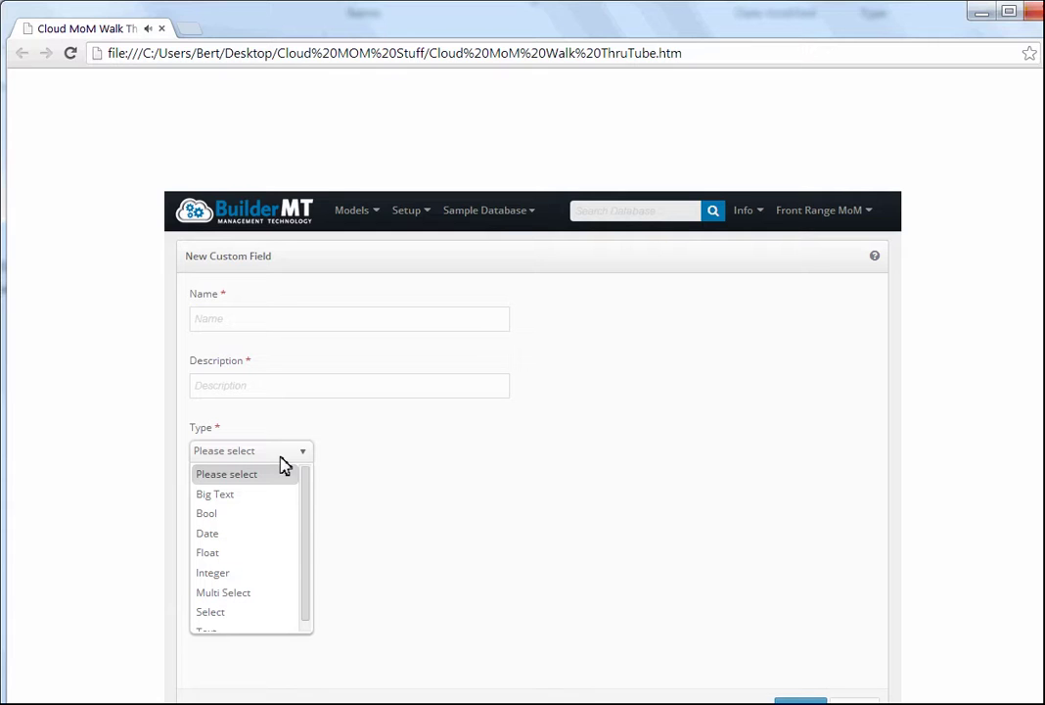
left_click(211, 514)
left_click(306, 449)
left_click(208, 517)
left_click(301, 456)
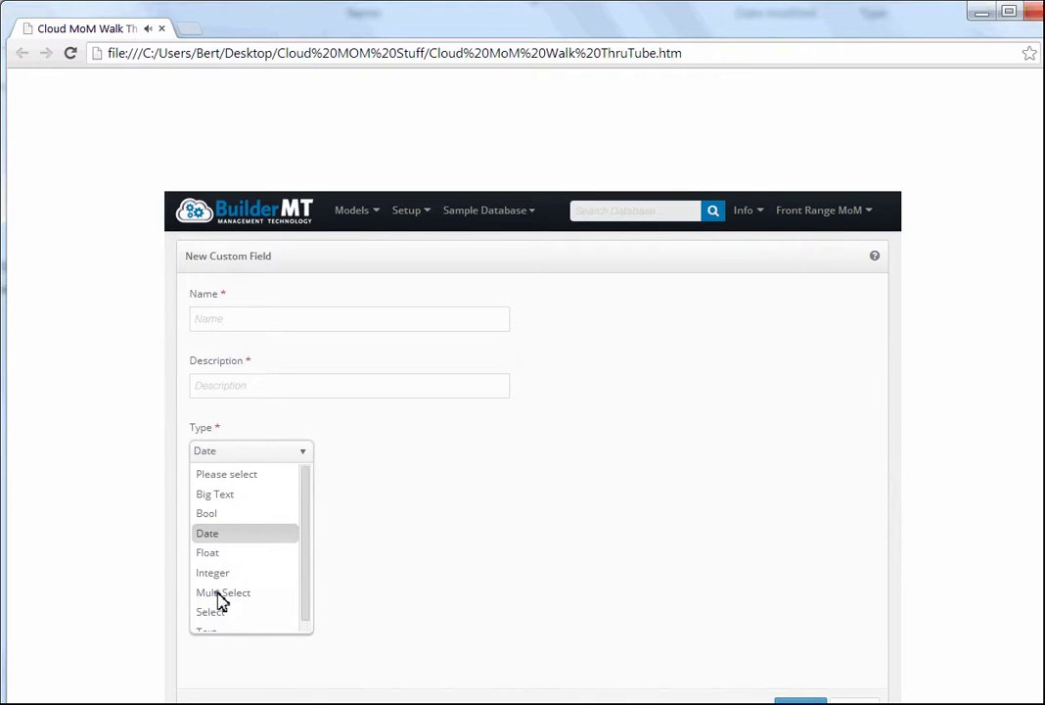
left_click(221, 594)
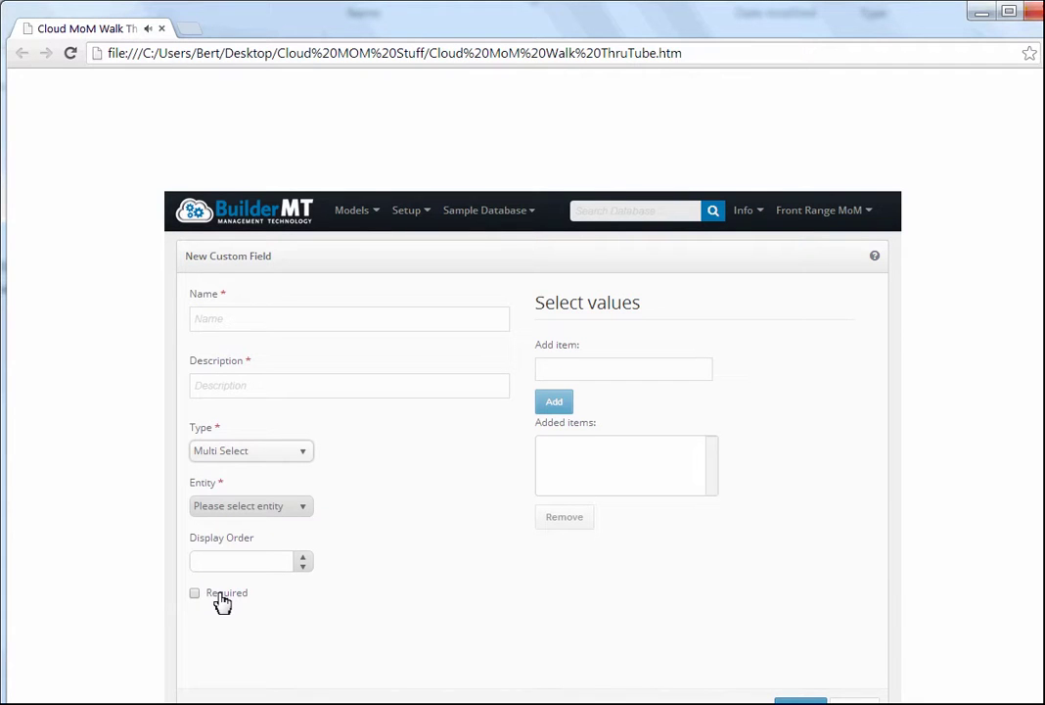
Try the field's entity choices: Option, Item, then Purchasing Activity.
left_click(307, 513)
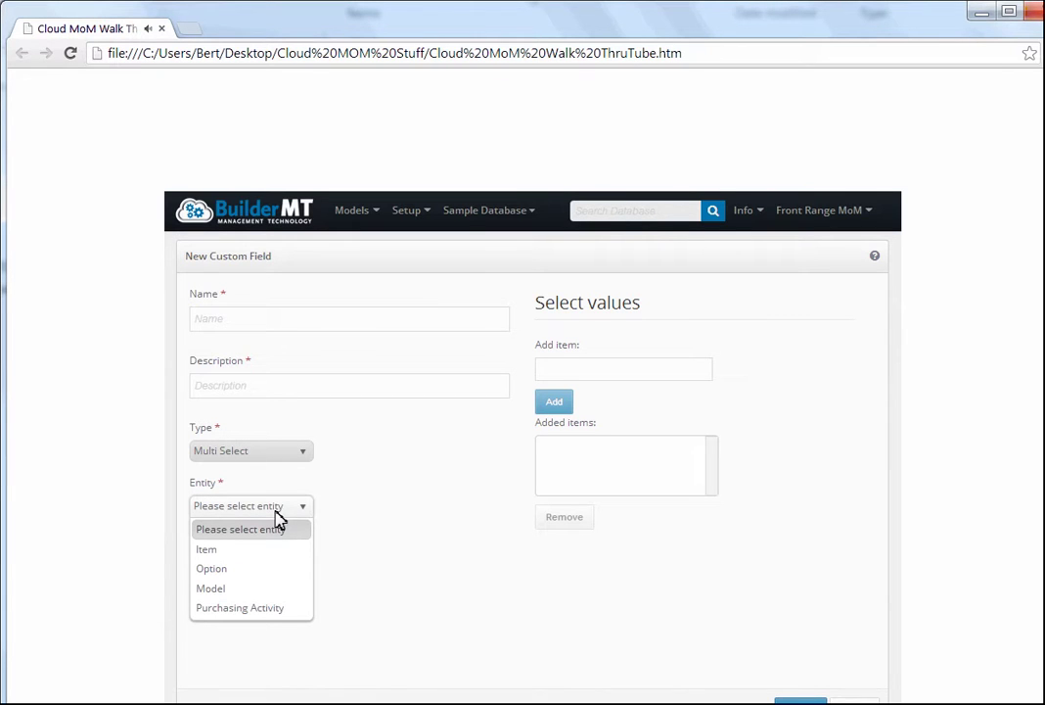
left_click(239, 569)
left_click(307, 507)
left_click(299, 509)
left_click(301, 509)
left_click(262, 593)
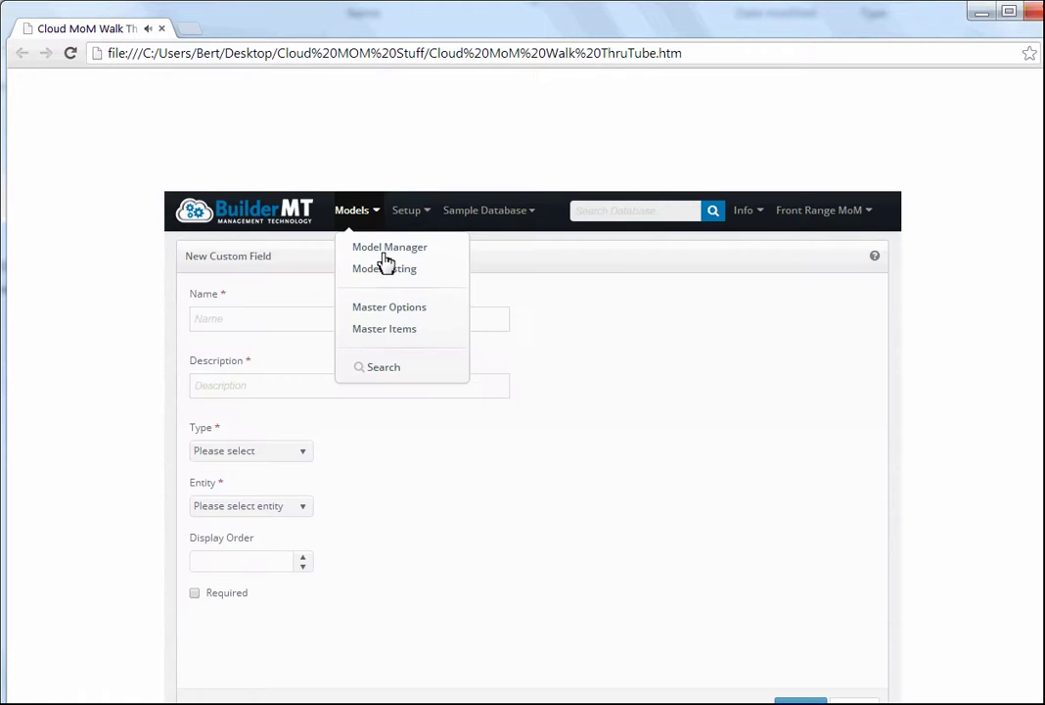
Search the database for 'concrete', listing items like Concrete Footings, then open the export menu.
left_click(385, 367)
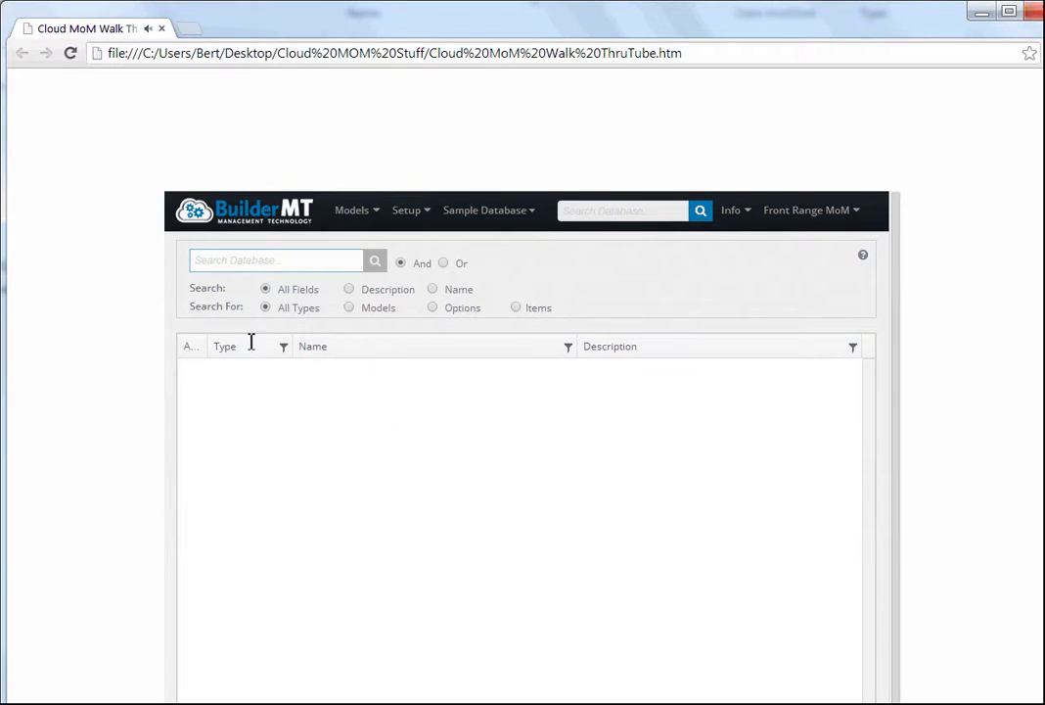
left_click(208, 260)
type("concrete")
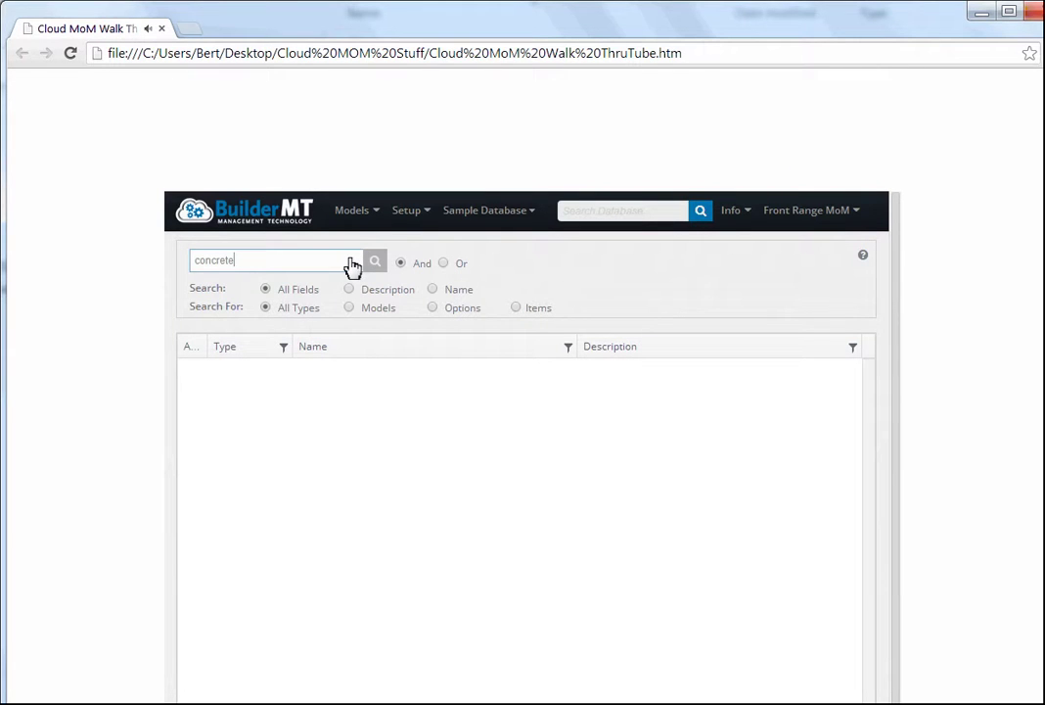
left_click(377, 262)
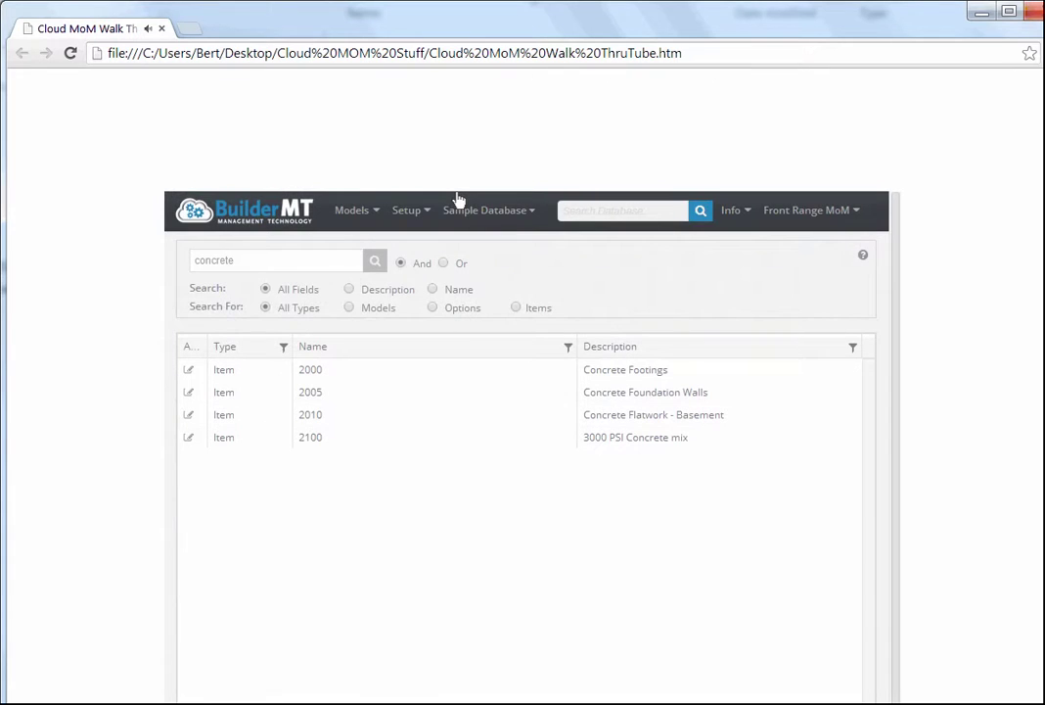
left_click(529, 212)
left_click(526, 392)
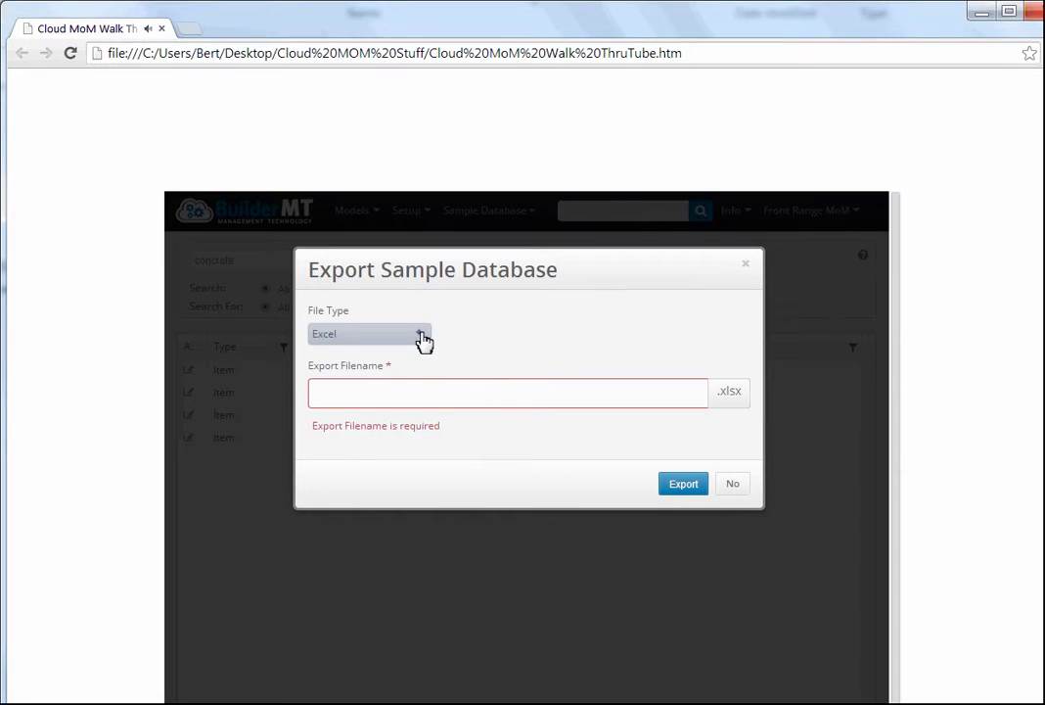
left_click(422, 339)
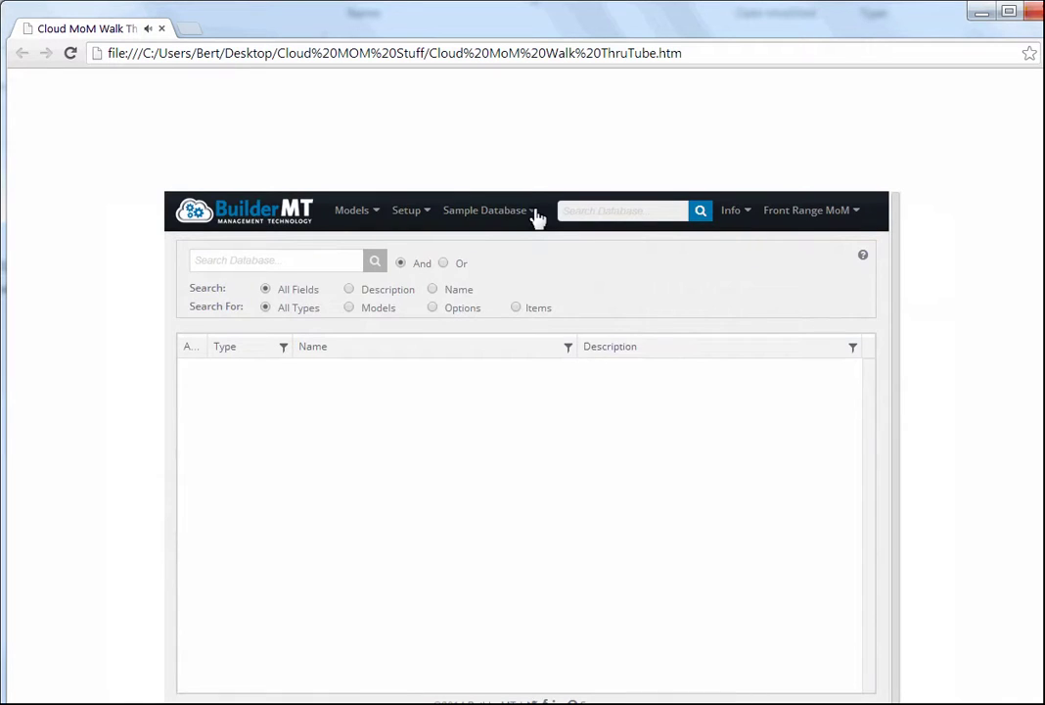
Import the Concrete.xlsx spreadsheet as a new database renamed 'footings'.
left_click(535, 211)
left_click(550, 436)
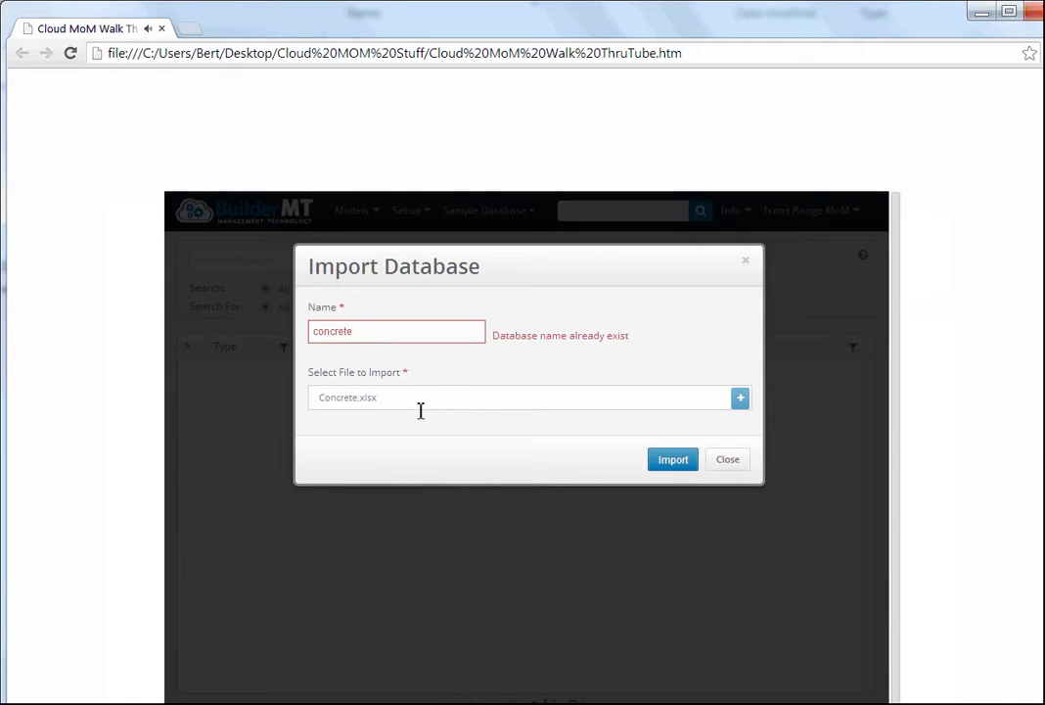
left_click_drag(359, 332, 309, 339)
type("footings")
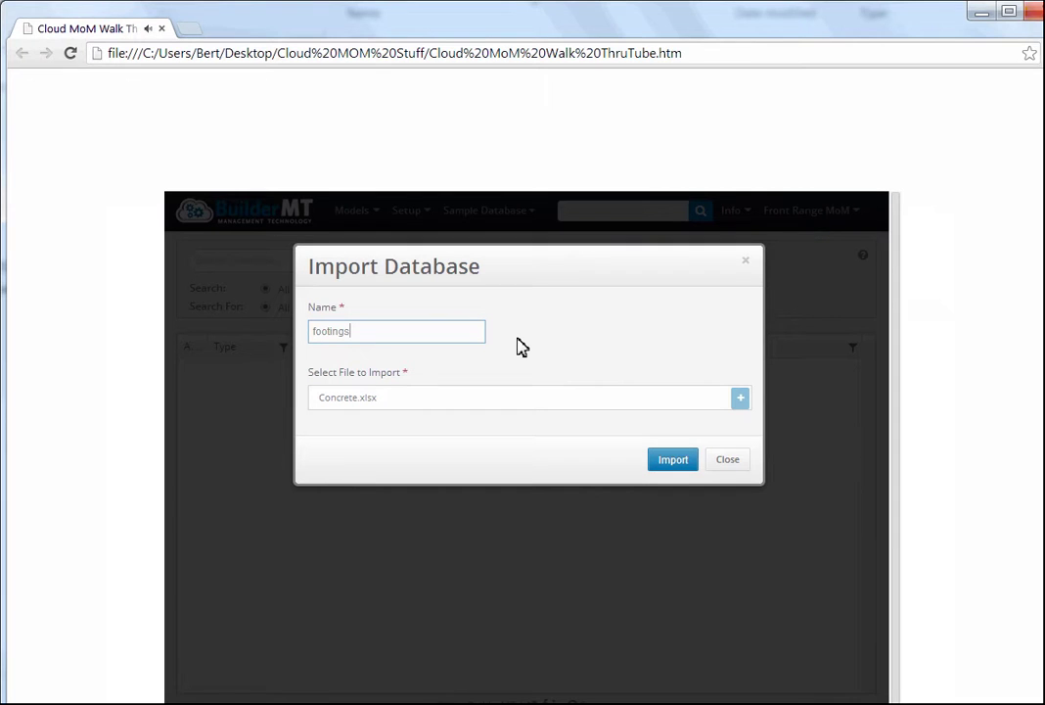
left_click(739, 401)
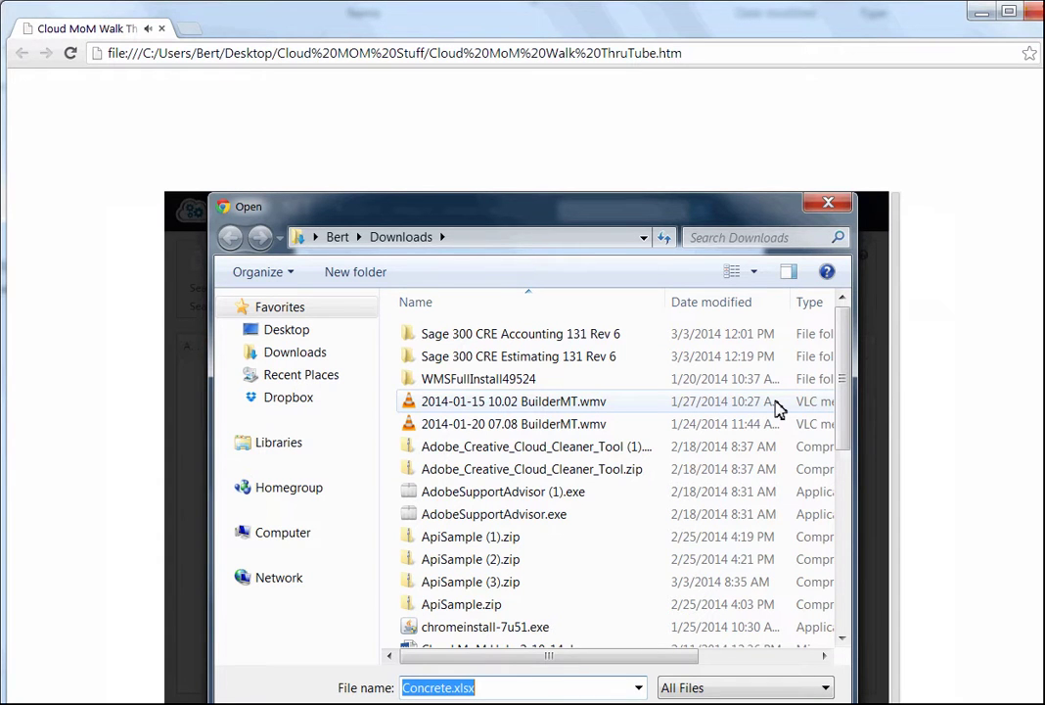
scroll(487, 566, "down", 2)
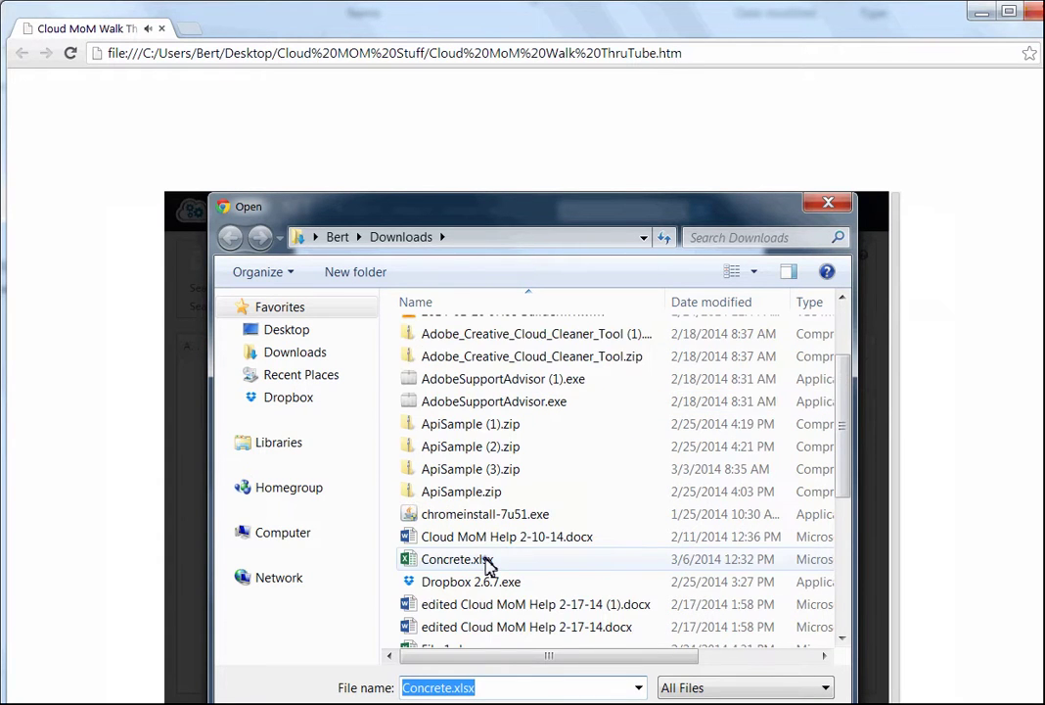
left_click(486, 564)
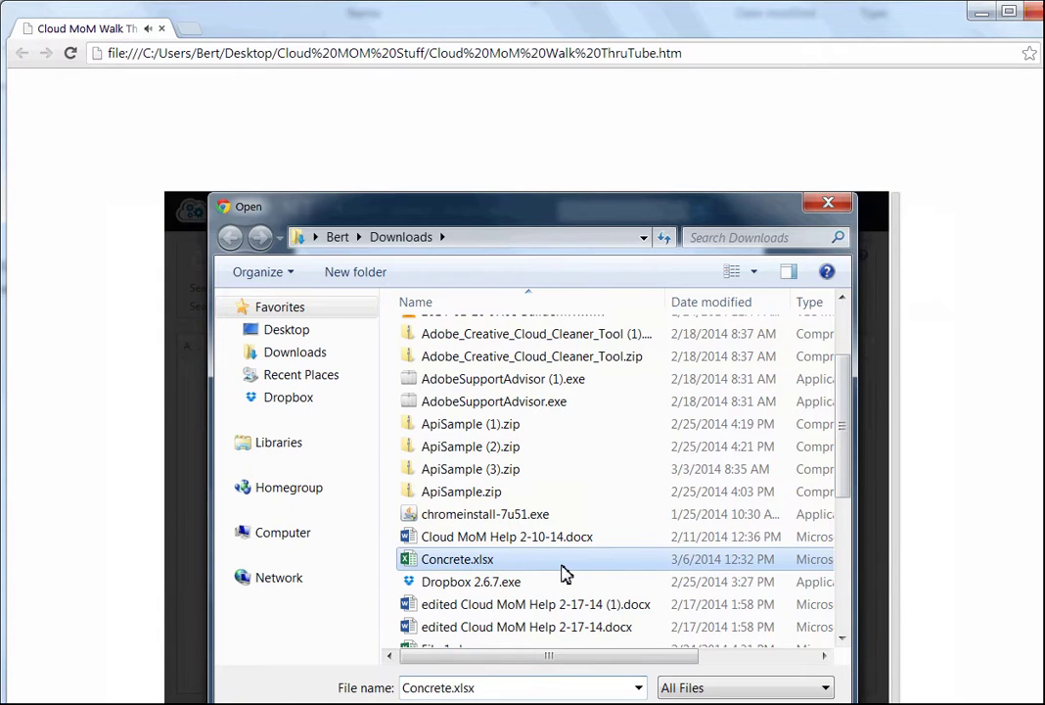
left_click(691, 697)
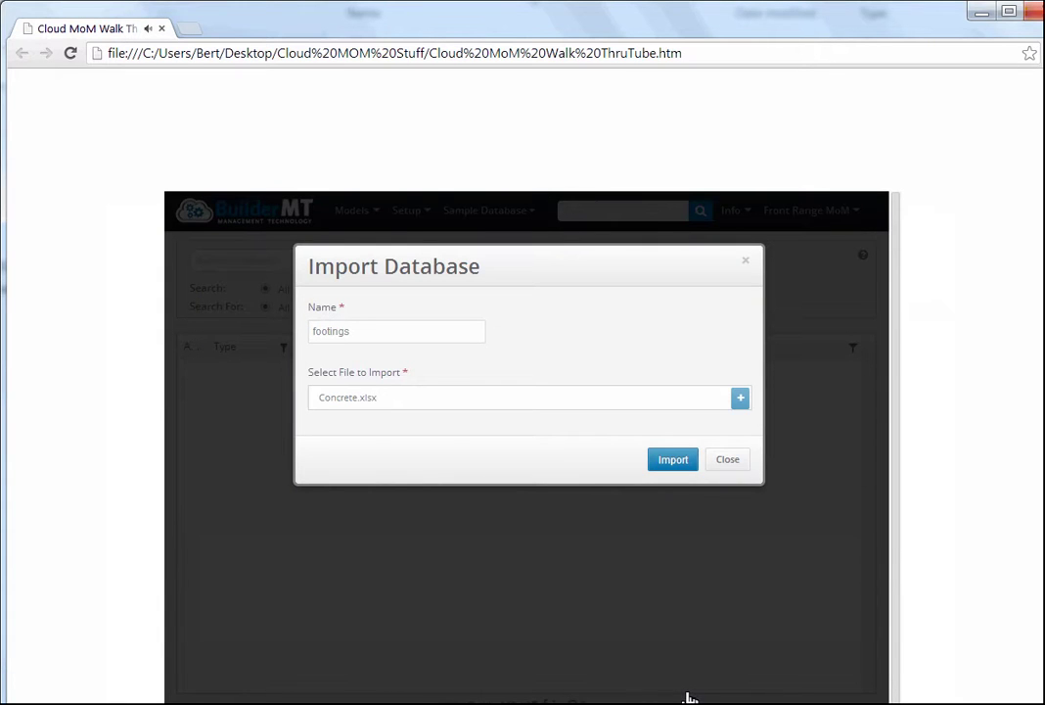
left_click(674, 461)
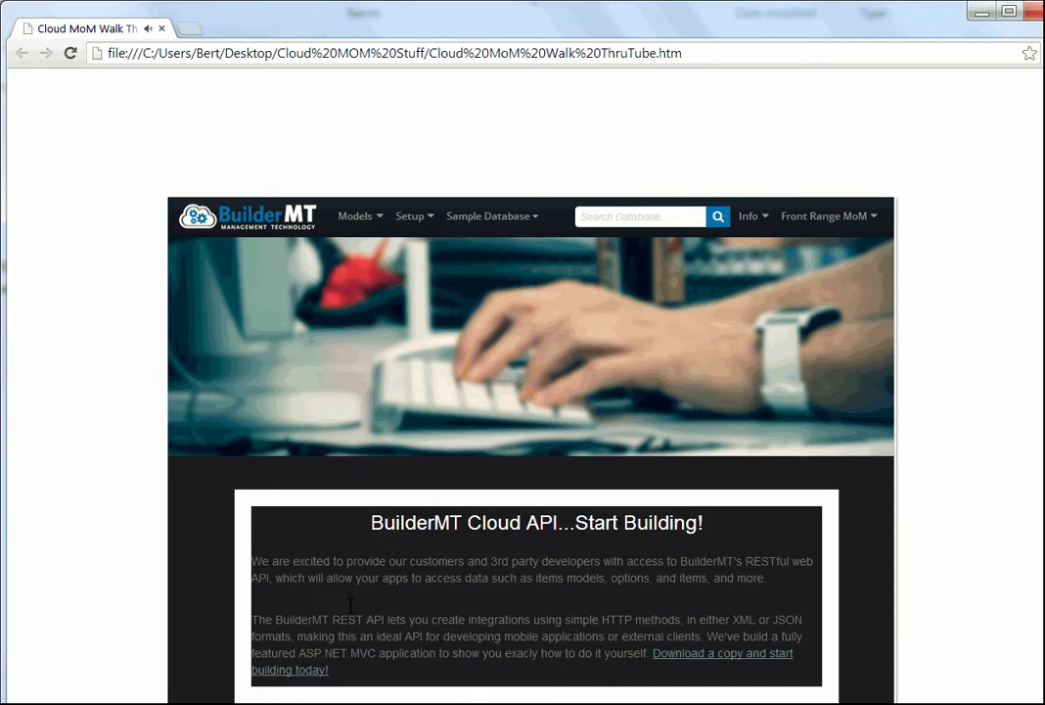
Highlight the Cloud API sentence about mobile applications.
left_click_drag(359, 637, 705, 638)
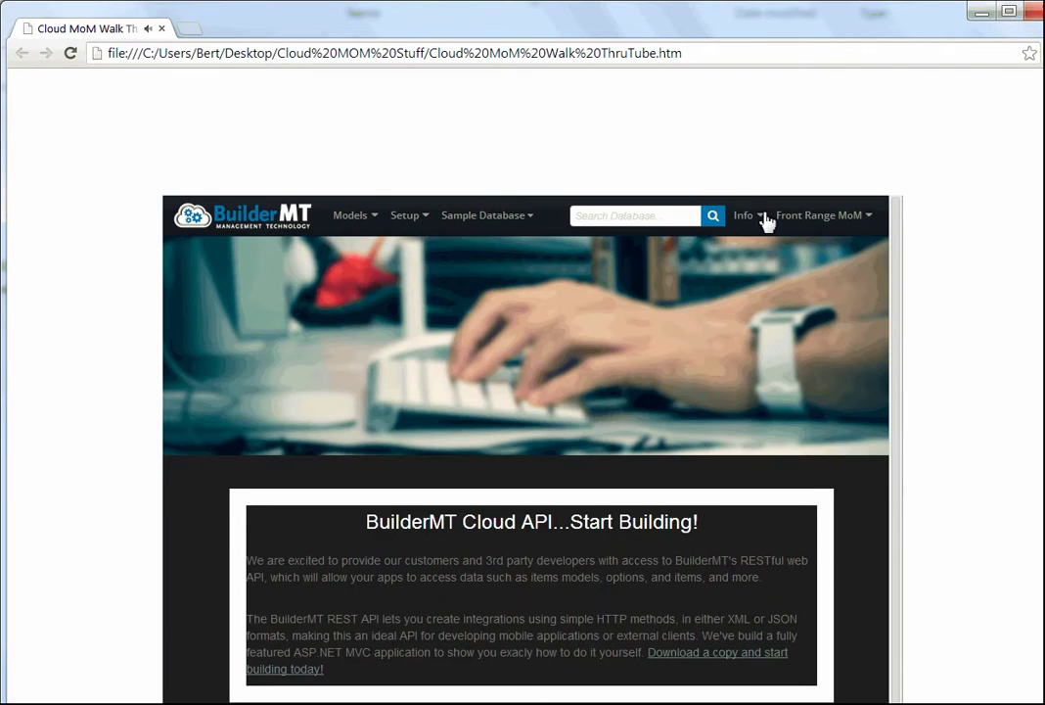
On the Contact Us form, review the how-did-you-hear choices and tick Breadth of functionality.
left_click(762, 215)
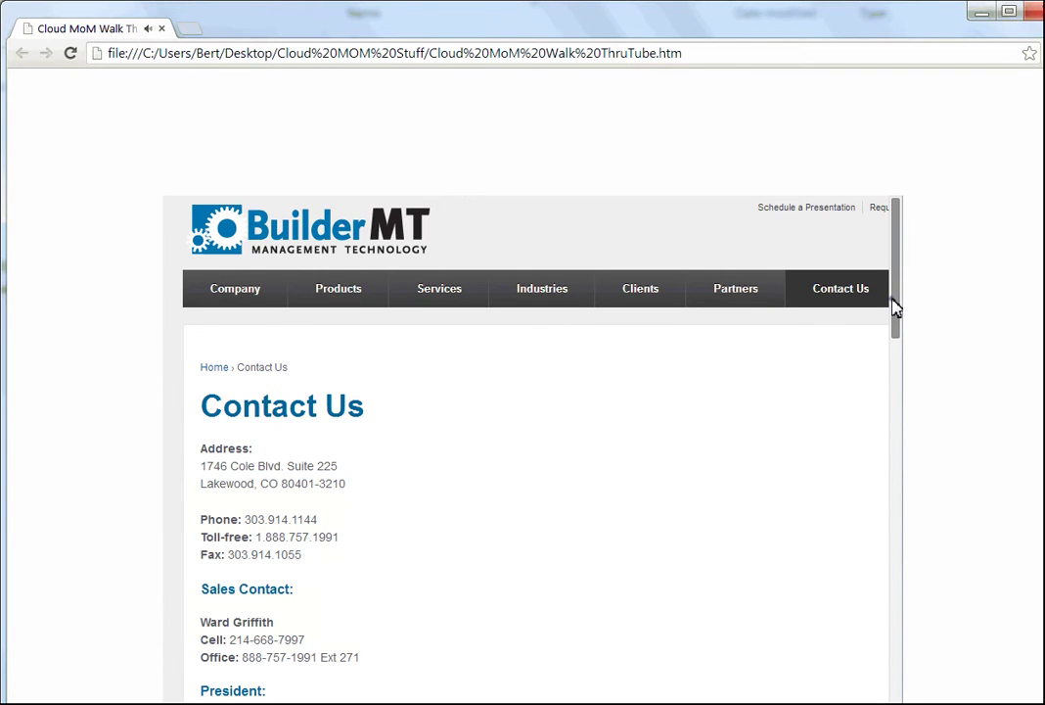
left_click_drag(894, 307, 884, 505)
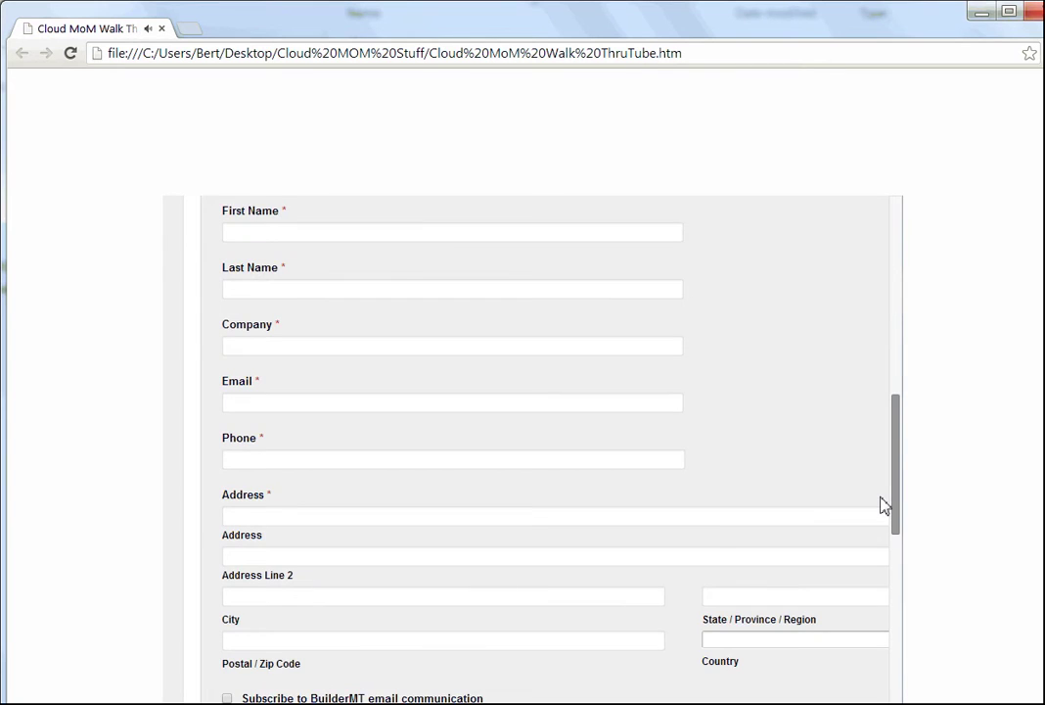
scroll(712, 511, "down", 5)
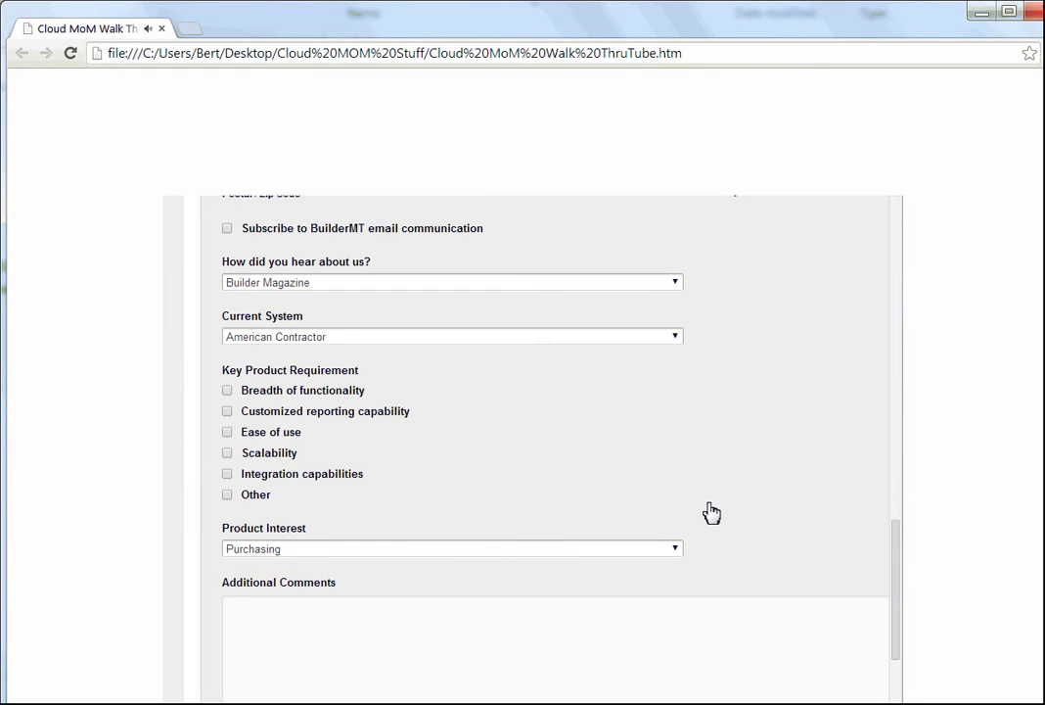
left_click(676, 284)
left_click(296, 298)
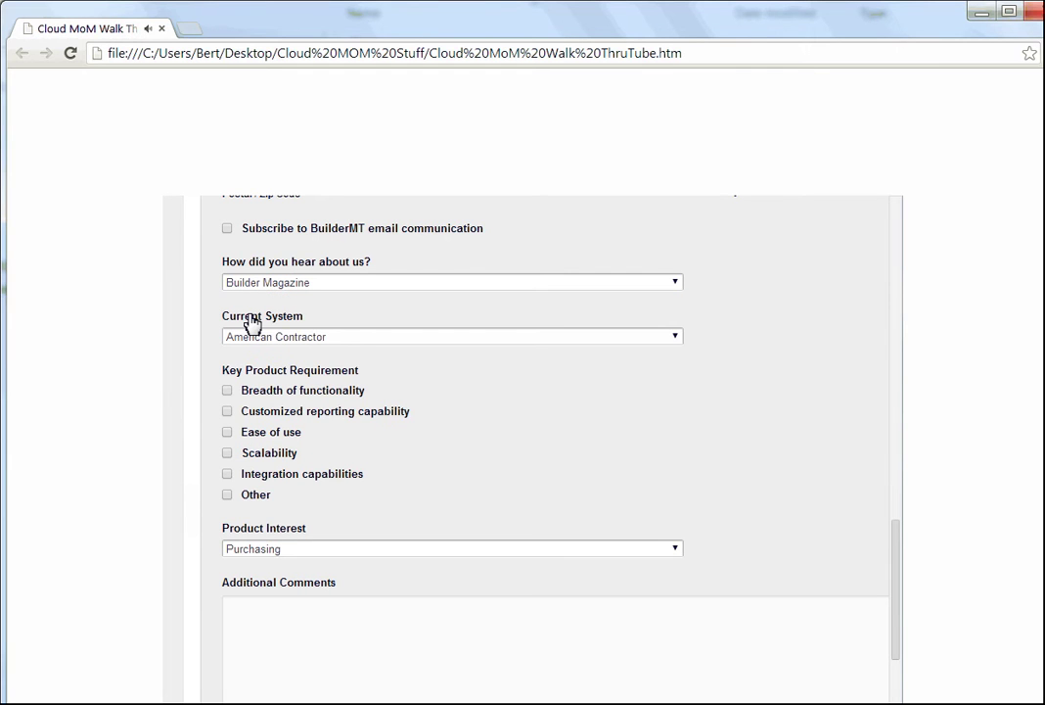